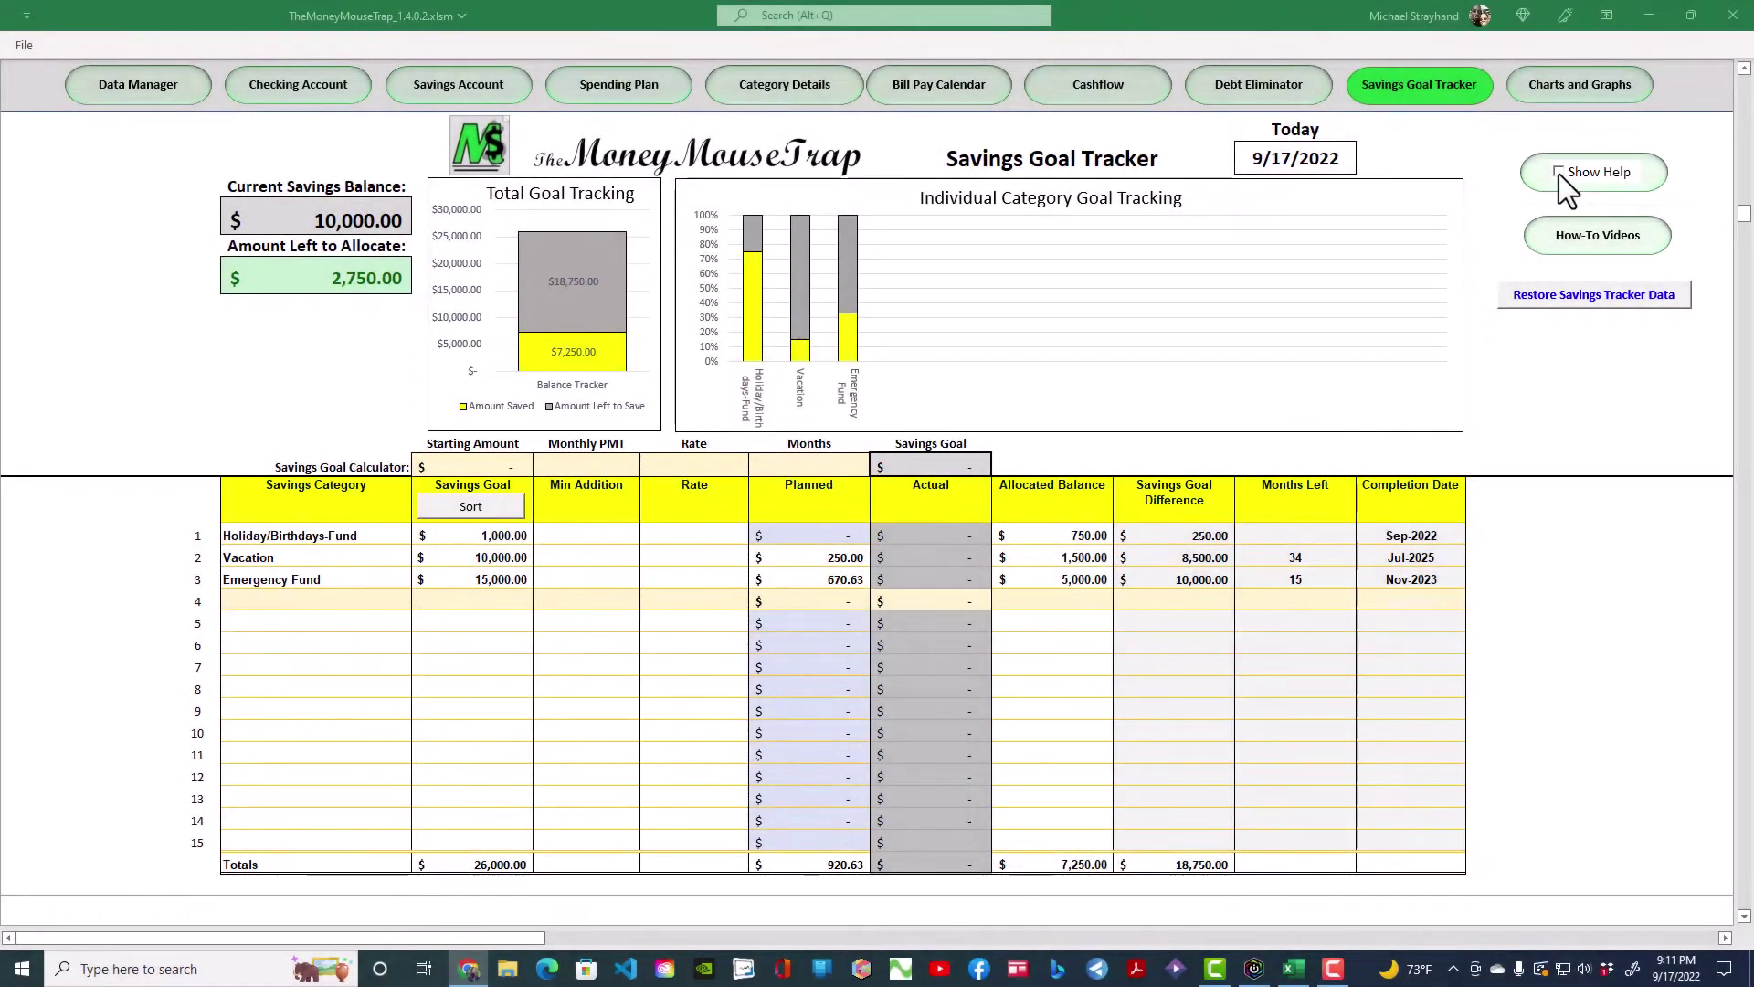
Briefly show the help notes, then enter a $1,000.00 monthly payment, 10% rate and 24 months.
left_click(1559, 174)
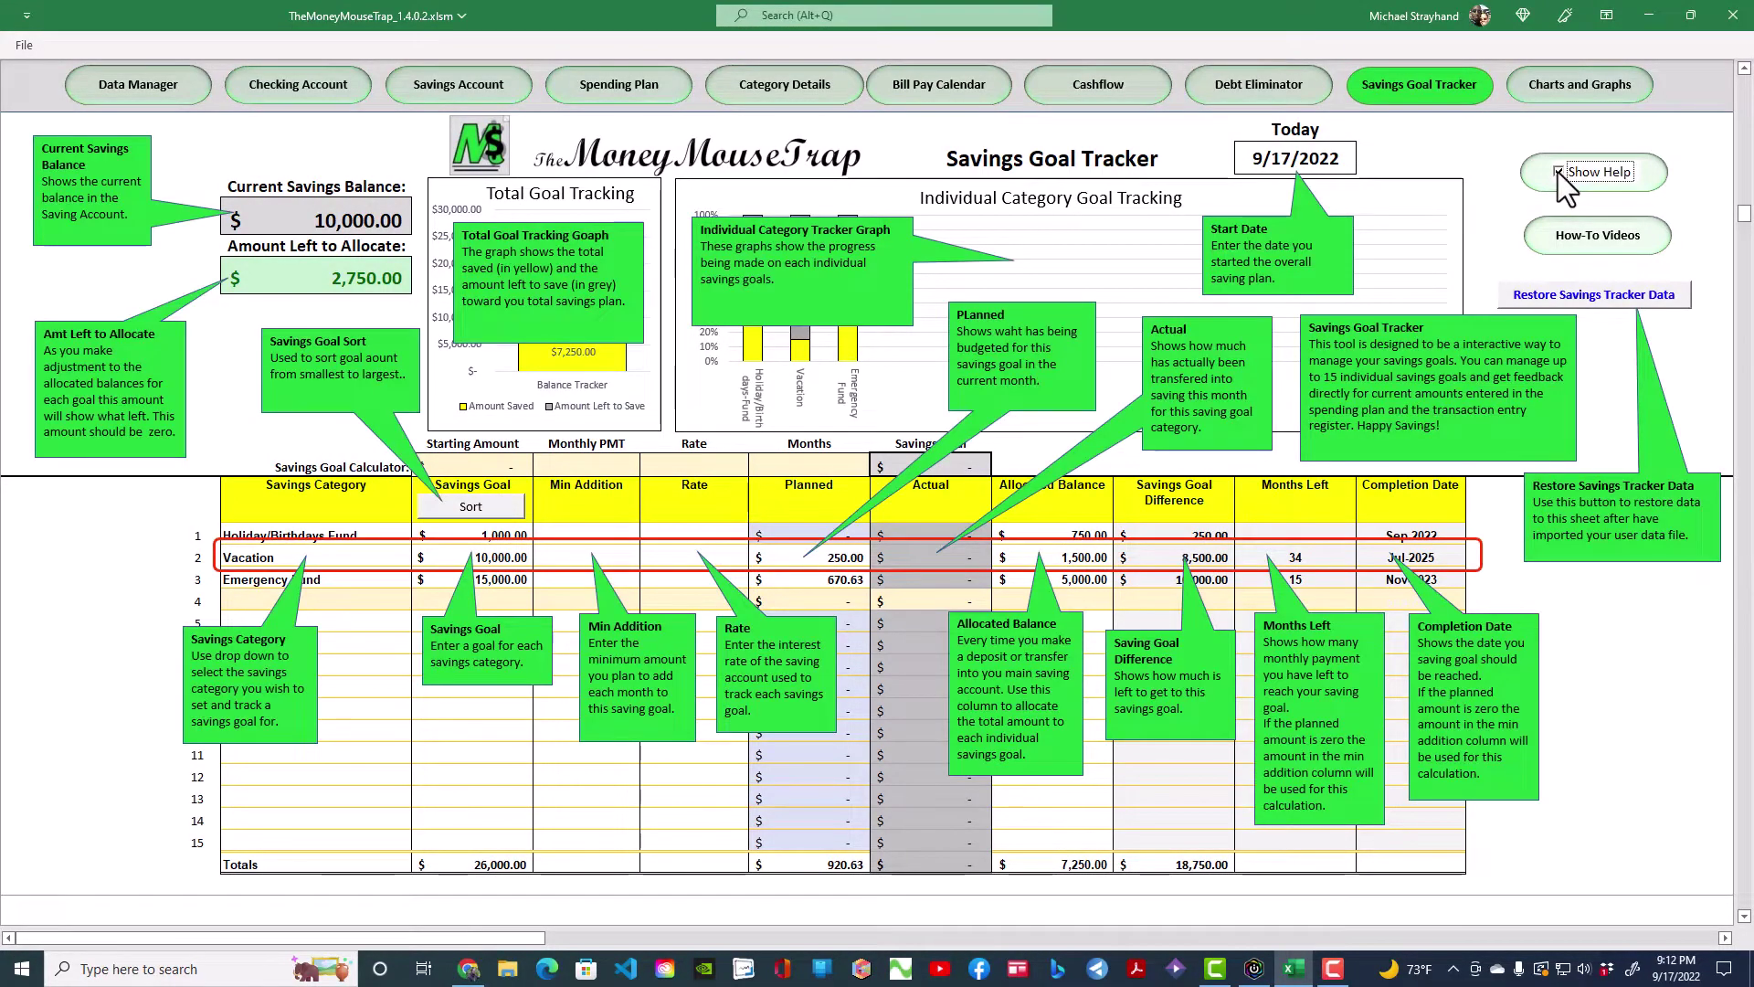
left_click(1558, 172)
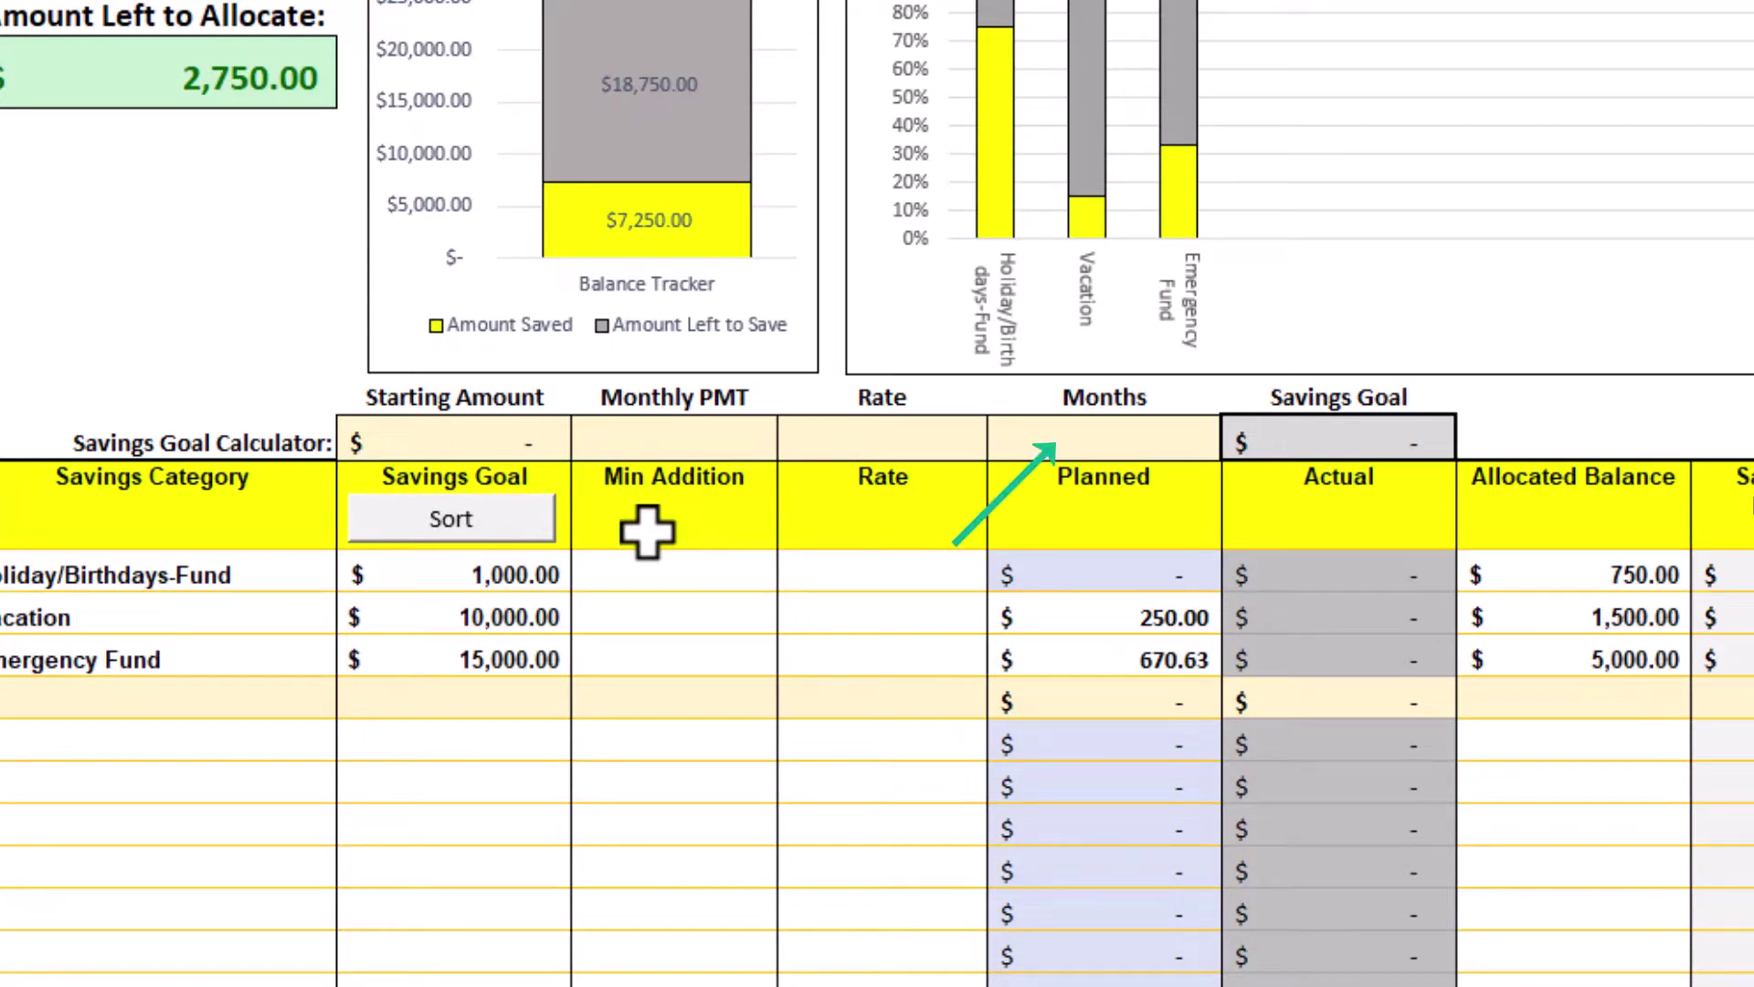
left_click(662, 436)
type("1000")
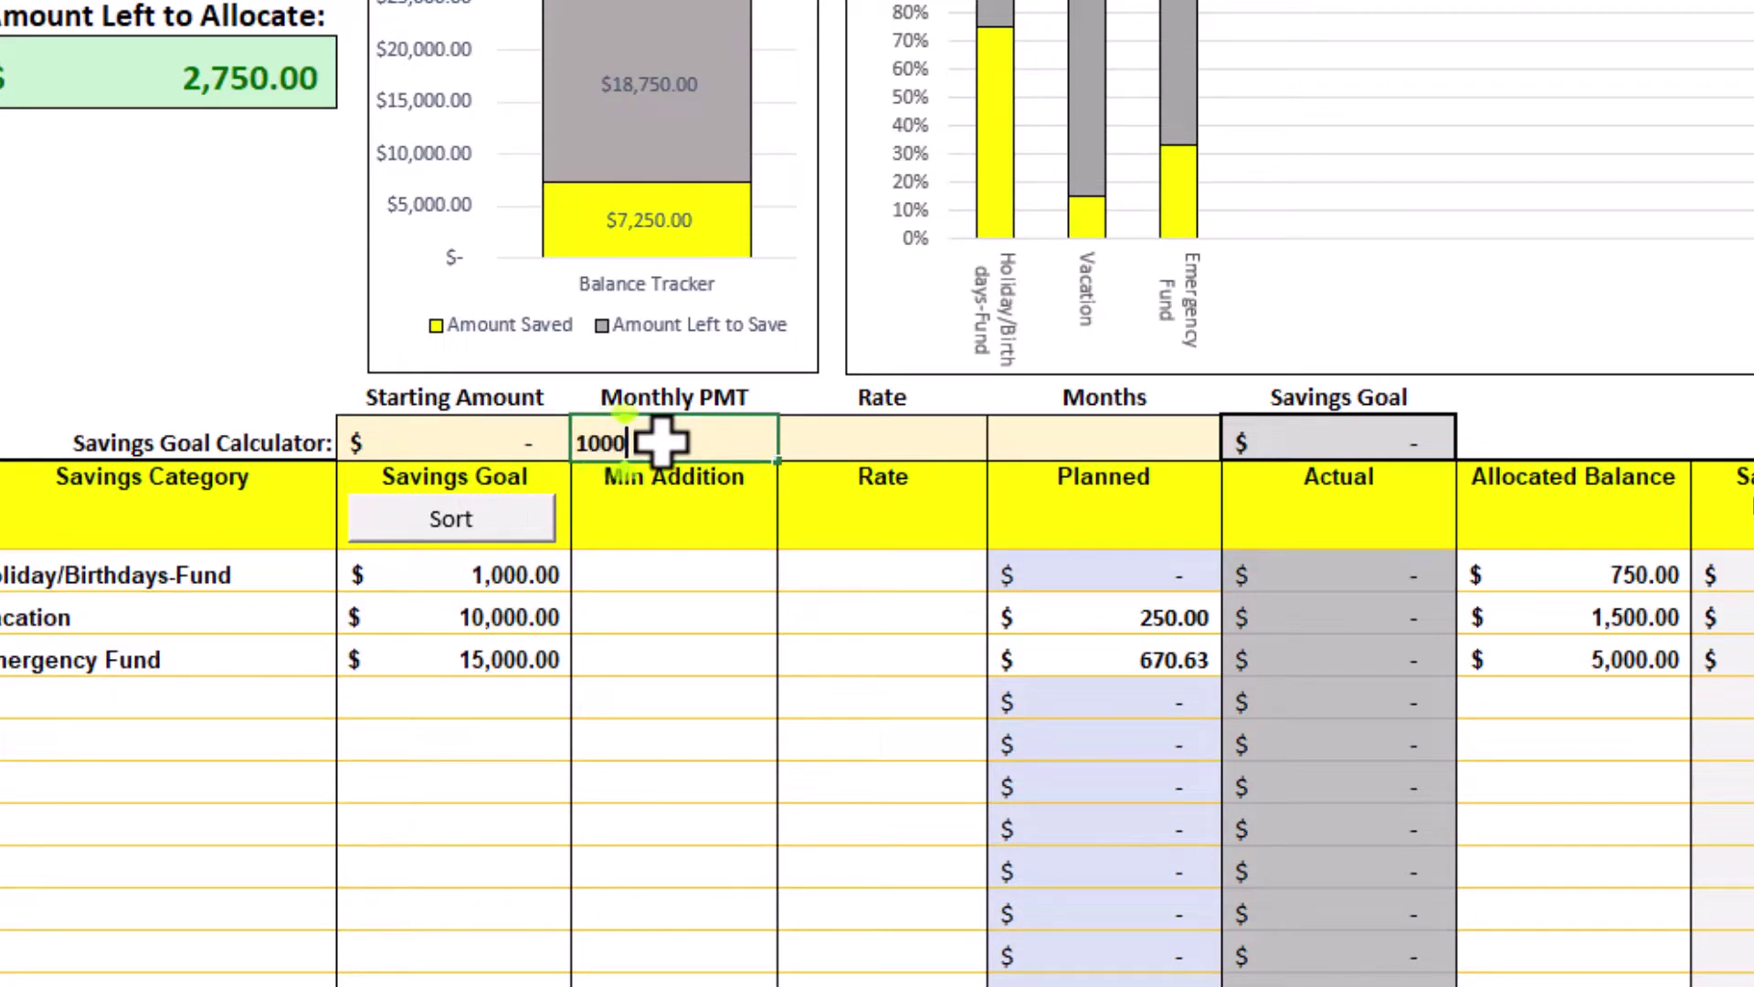
key("Tab")
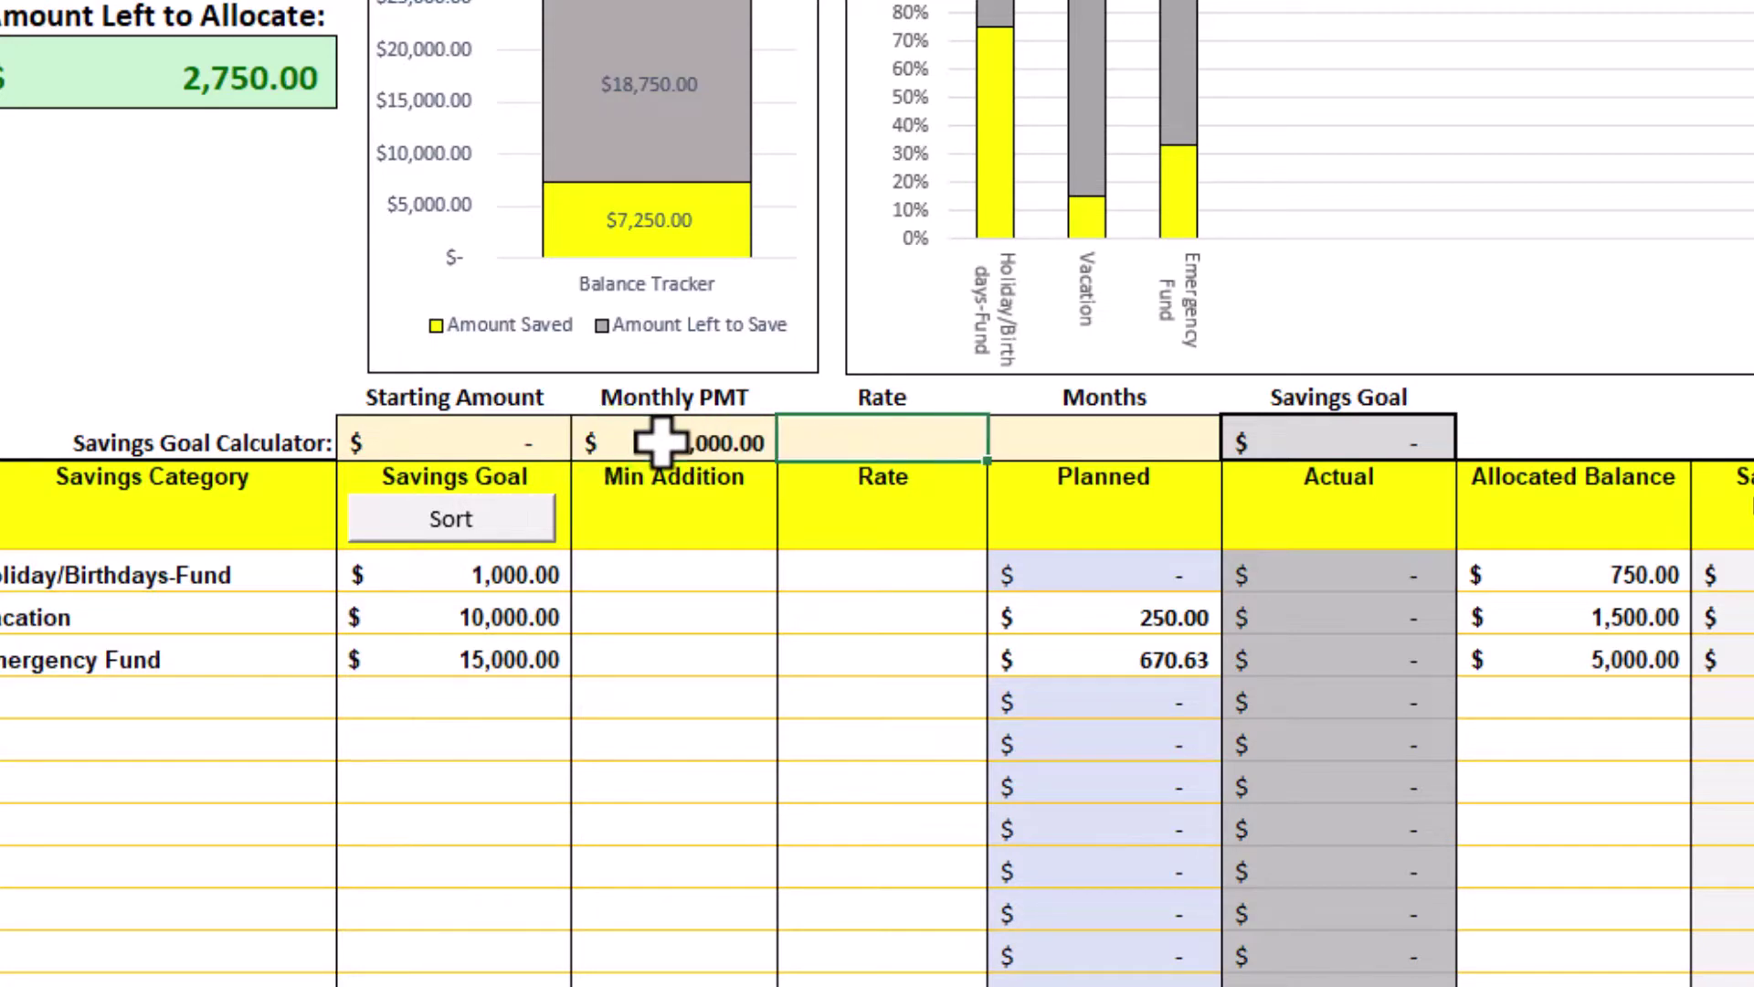
type("10%")
key("Tab")
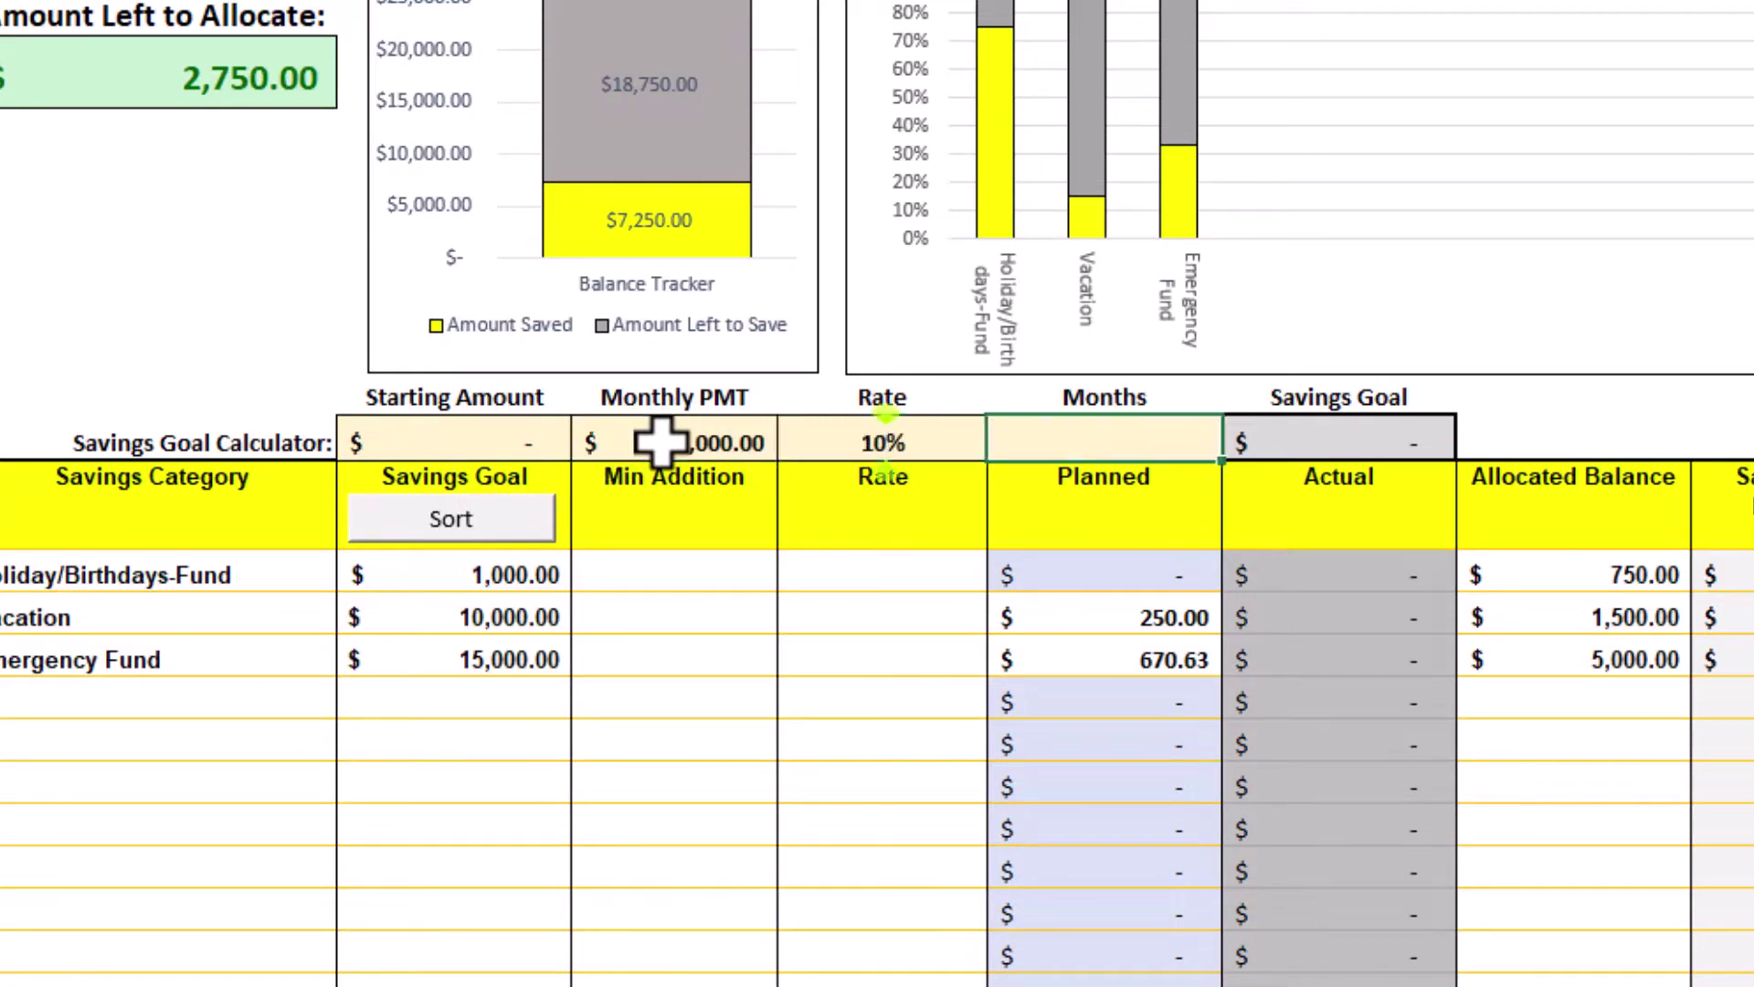
type("24")
key("Tab")
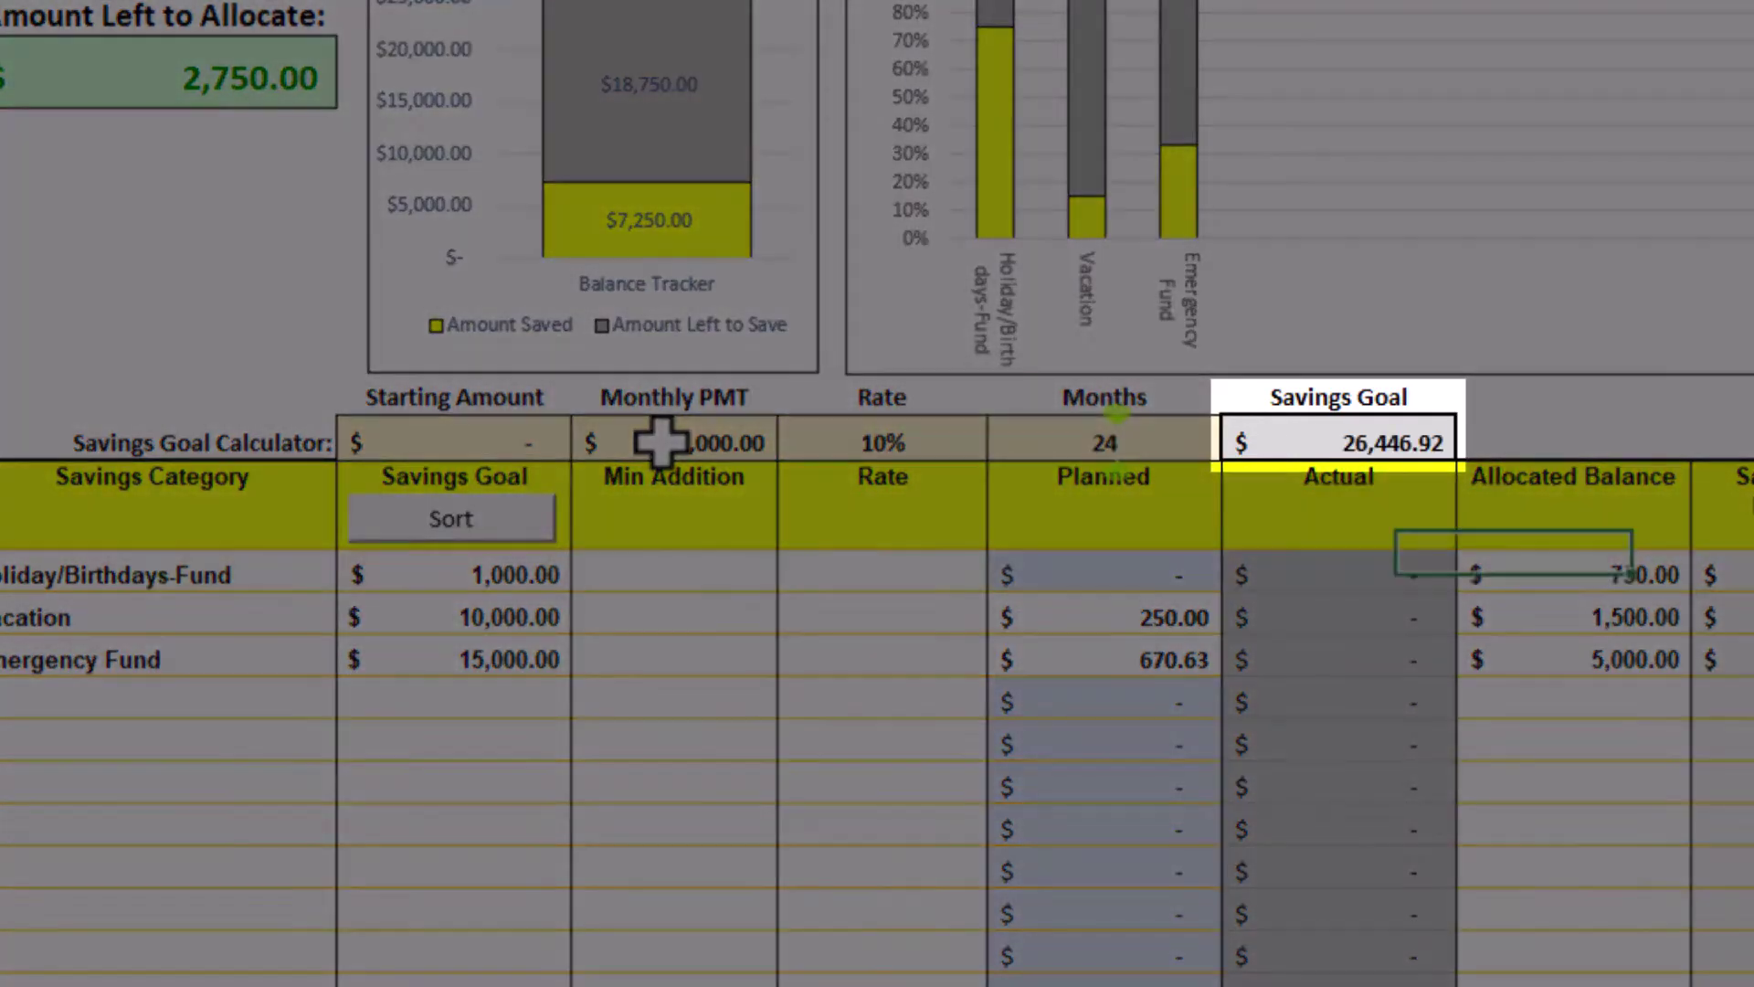
Change the calculator's monthly payment to $1,500.00 and its rate to 12%.
left_click(681, 601)
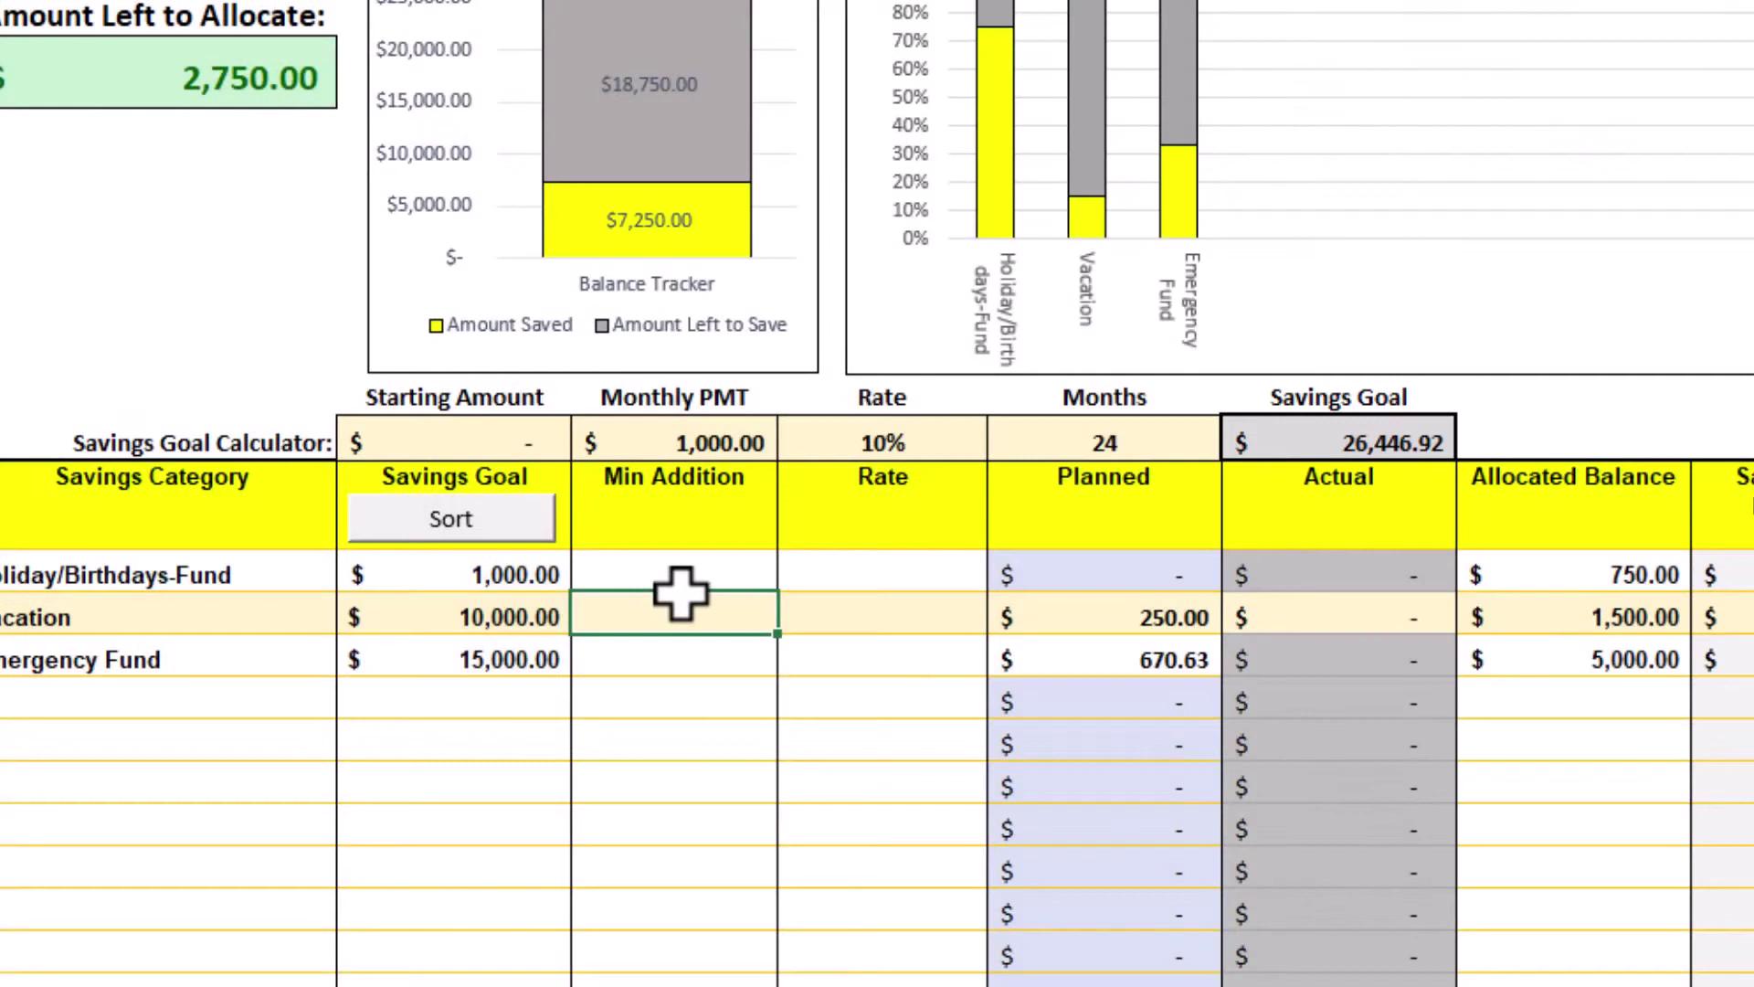
left_click(682, 569)
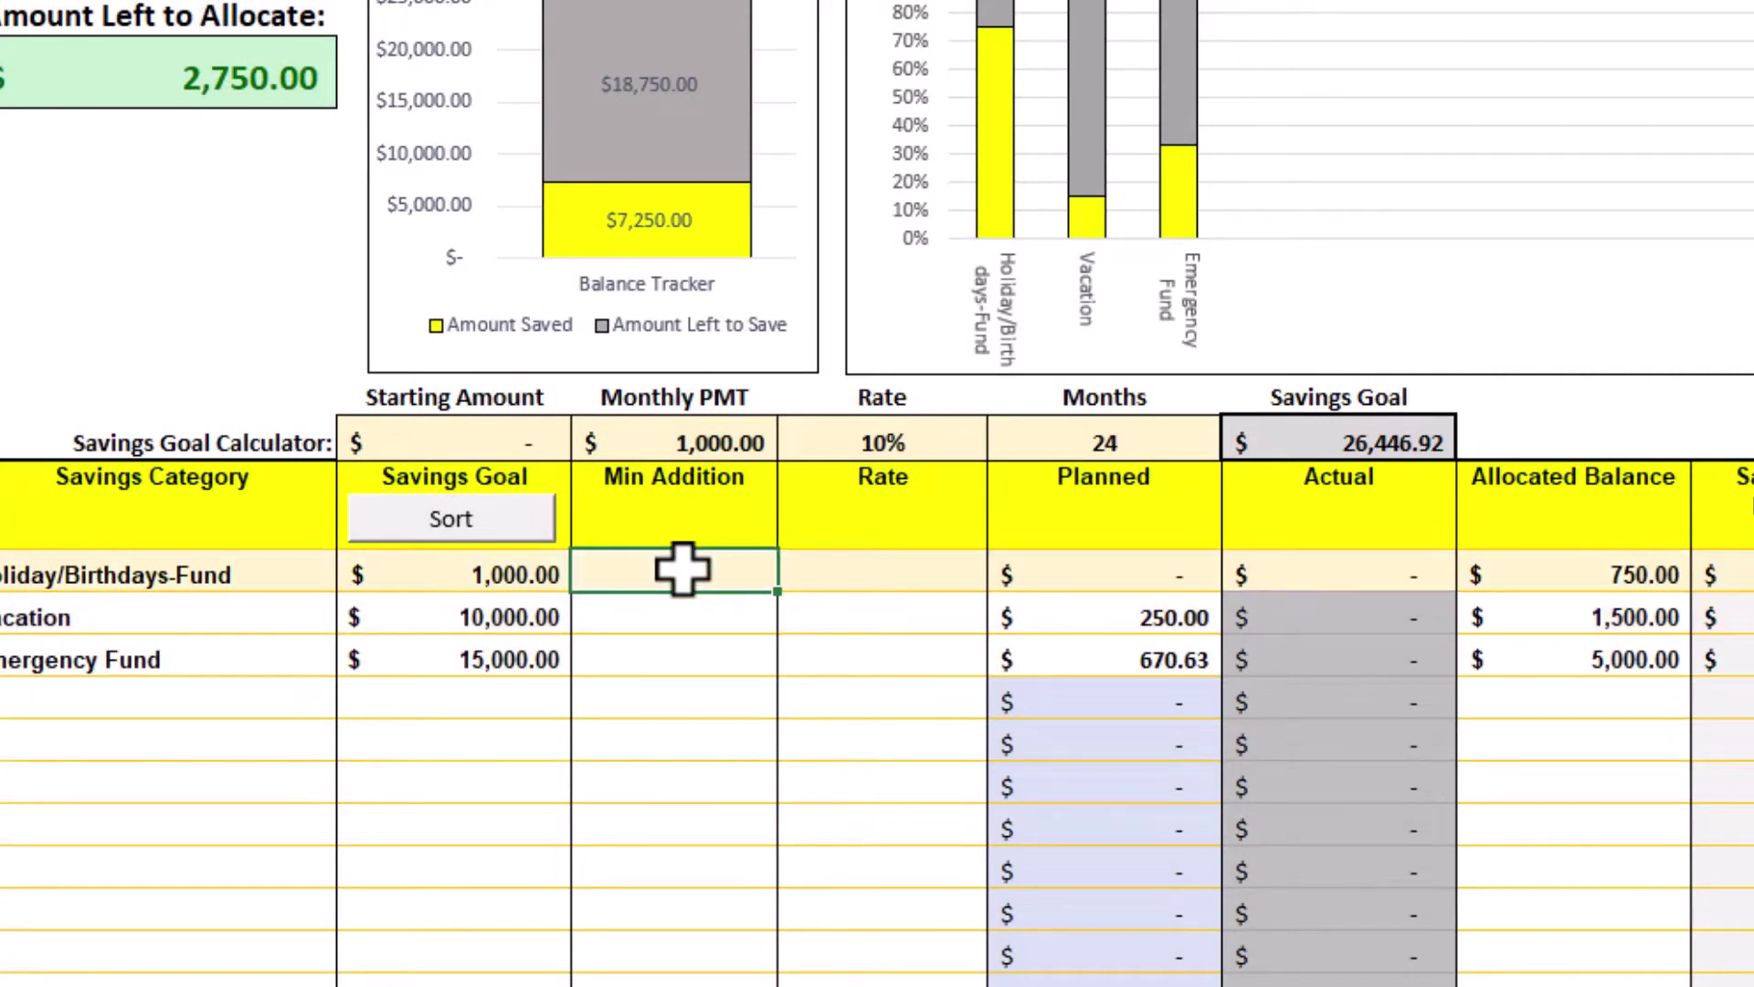
left_click(687, 445)
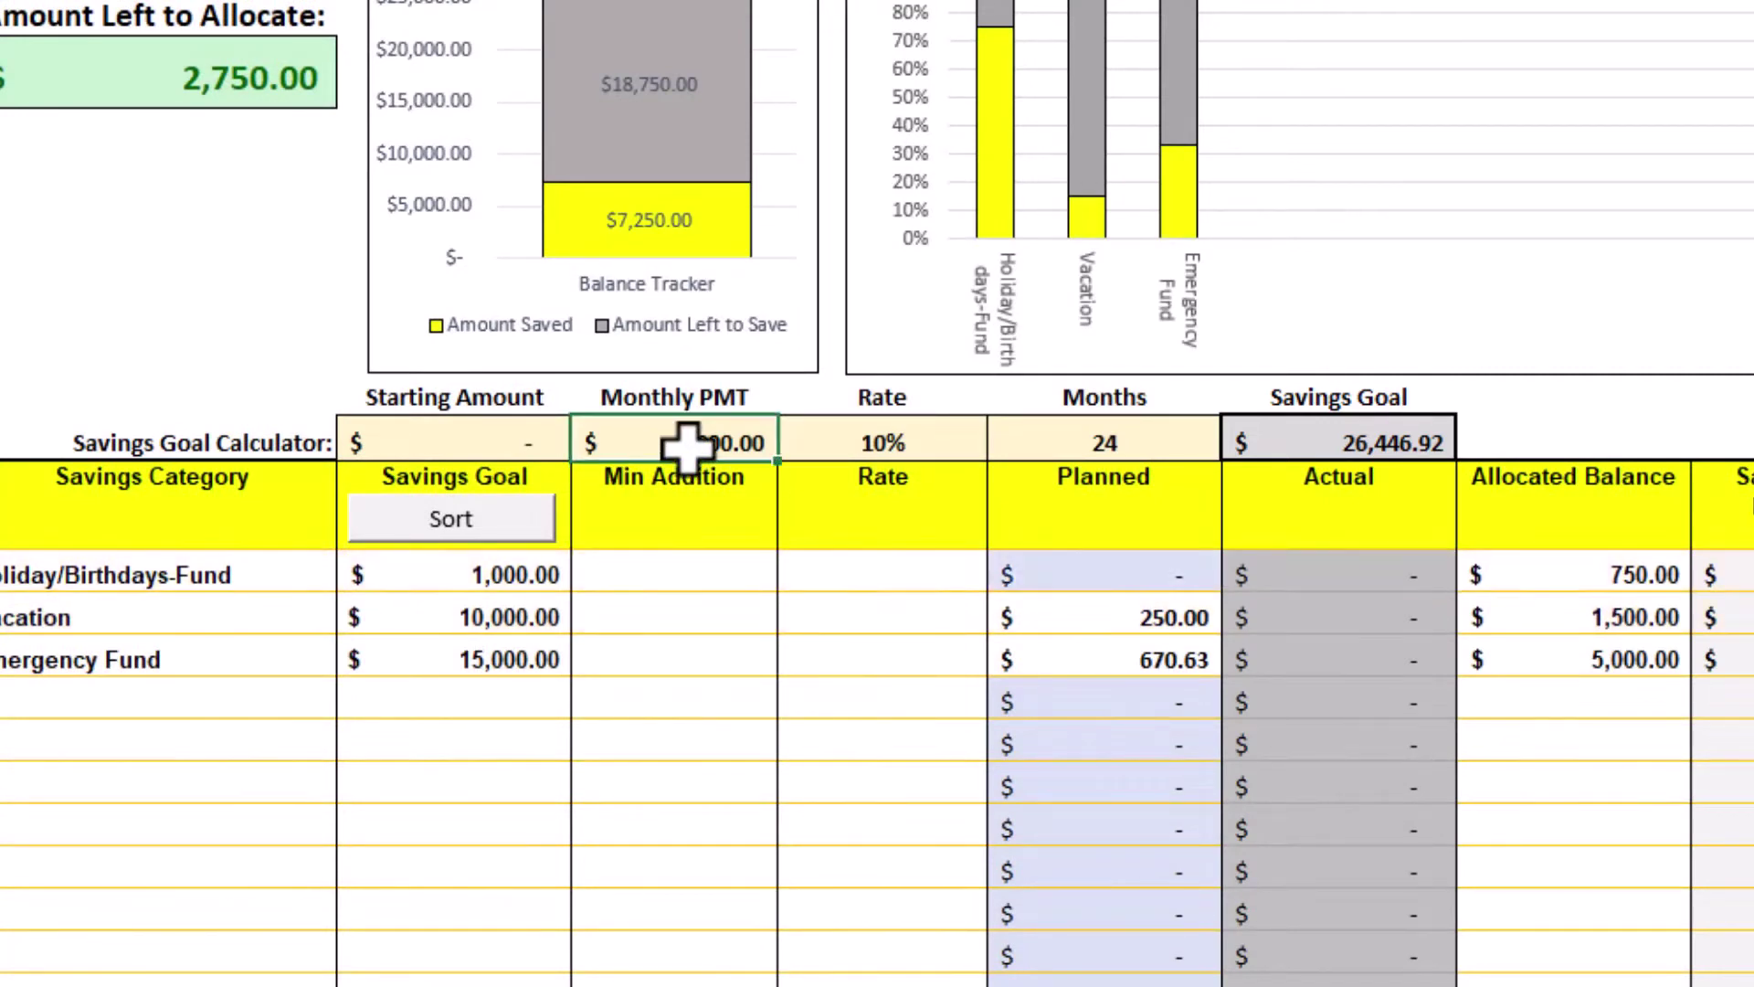
type("1500")
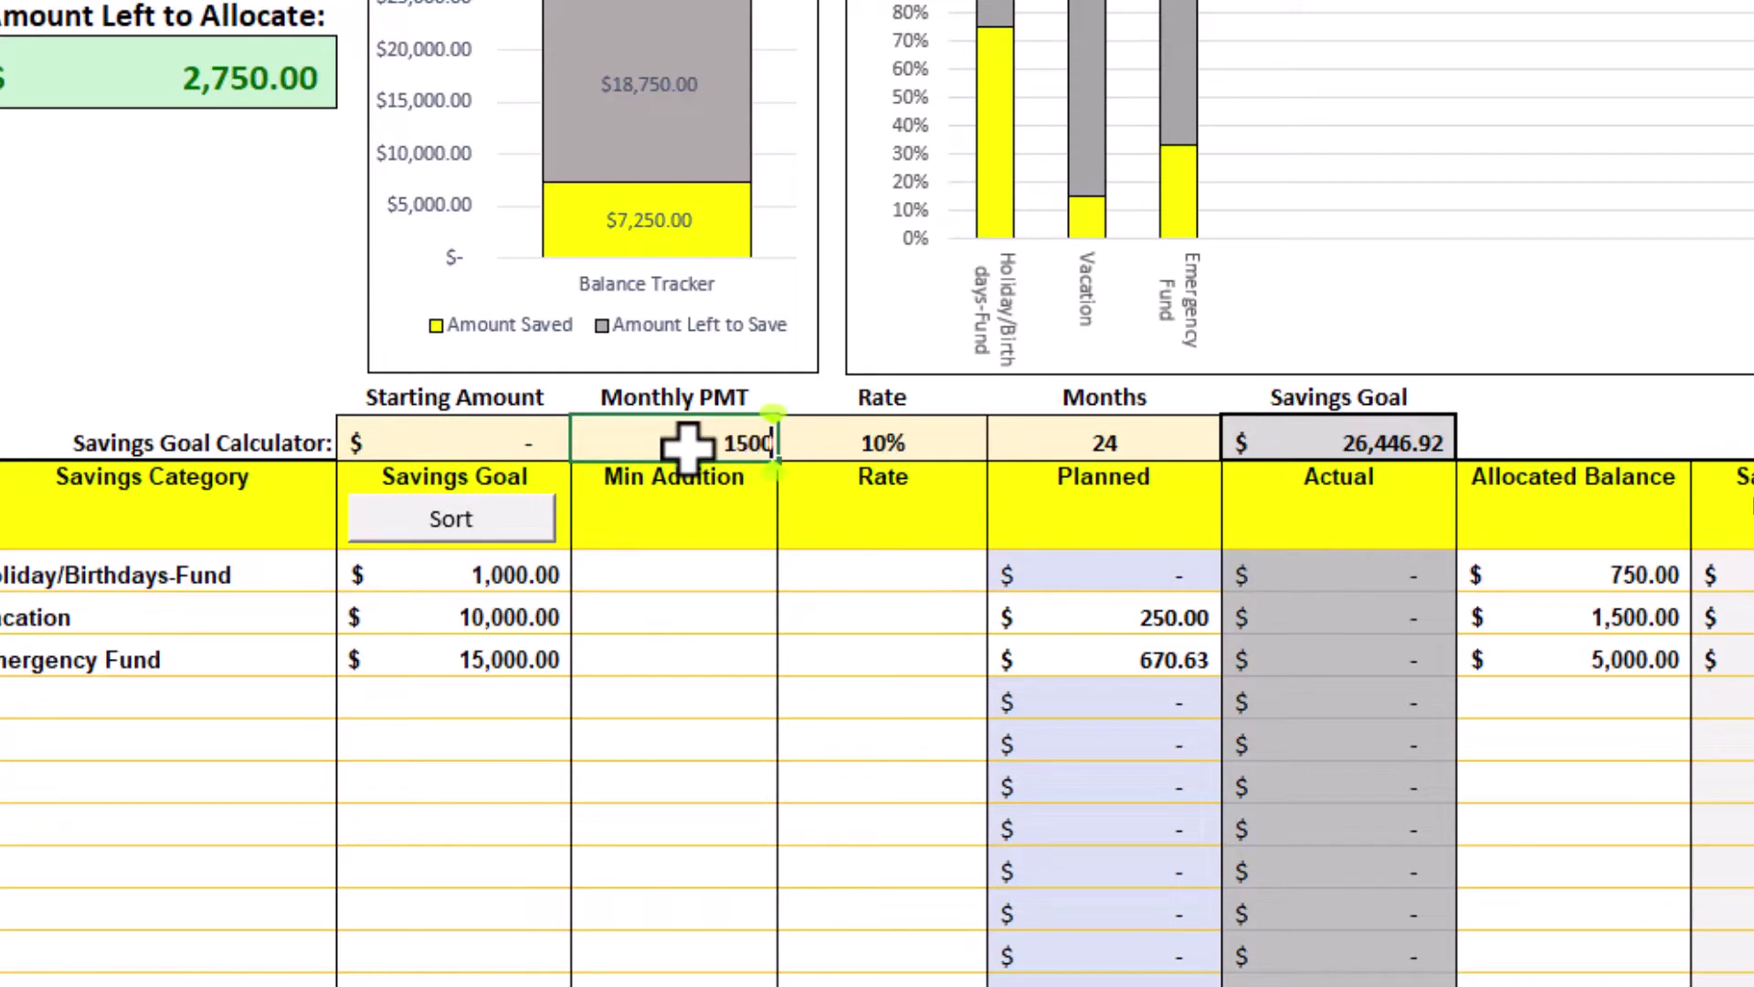
key("Tab")
type("12")
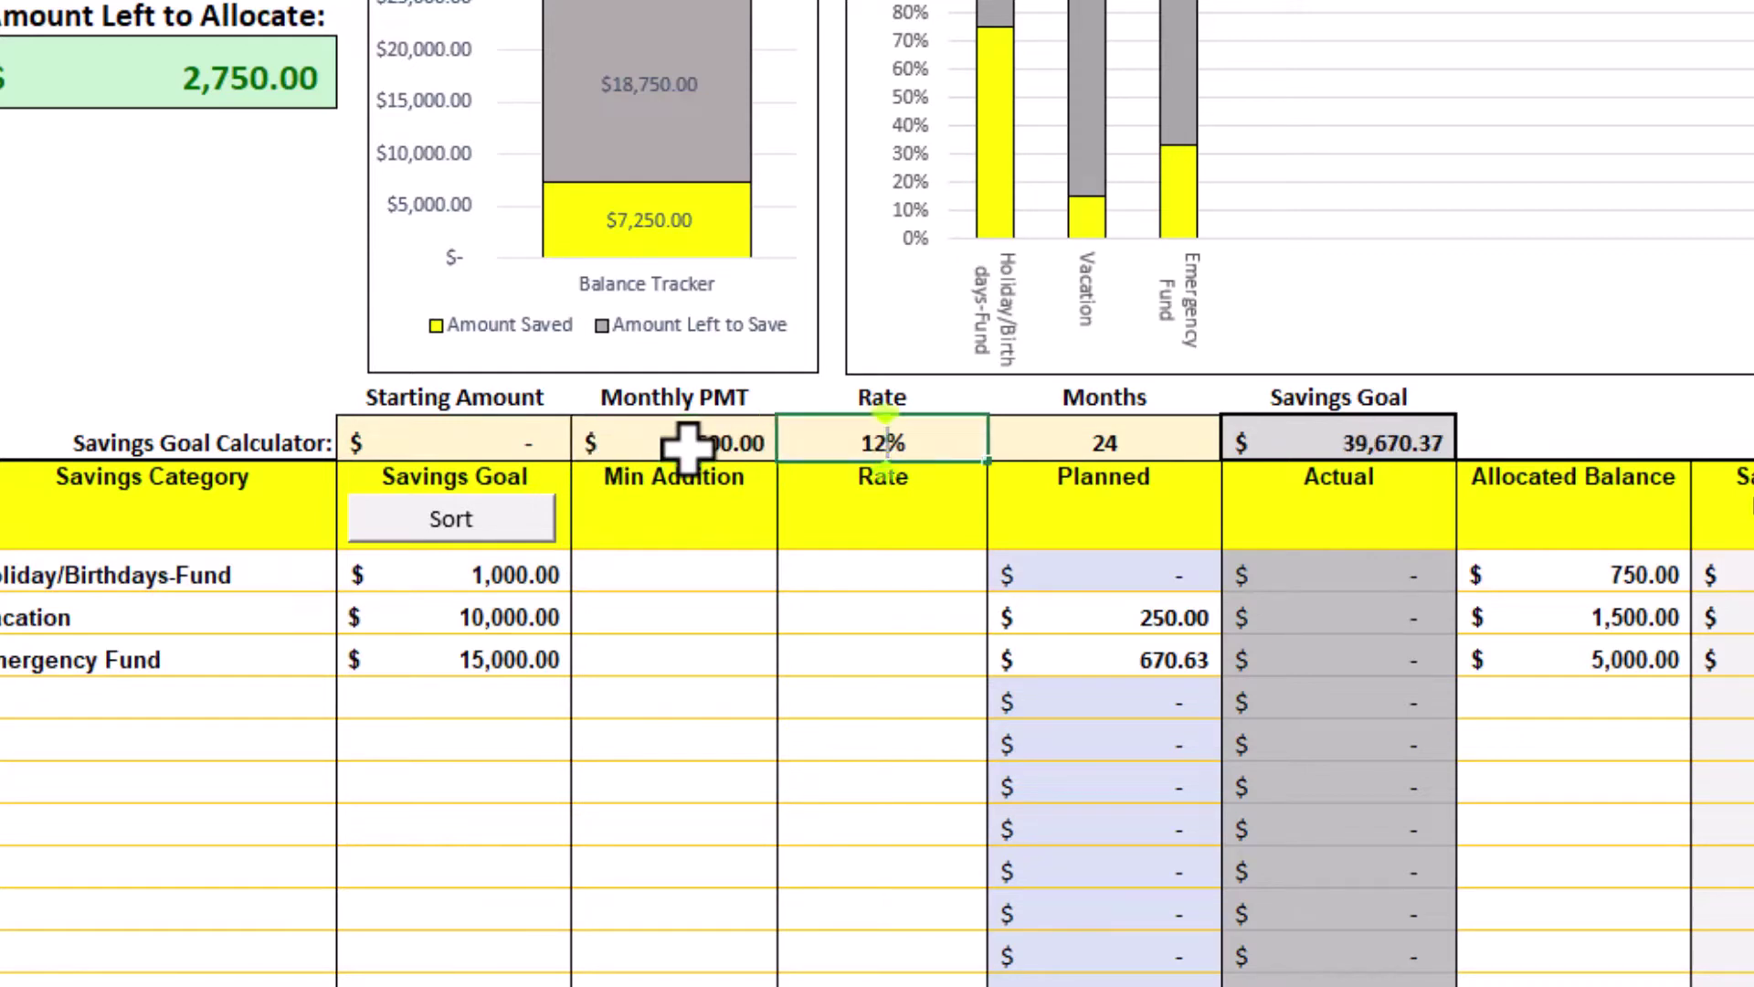
key("Return")
left_click(685, 567)
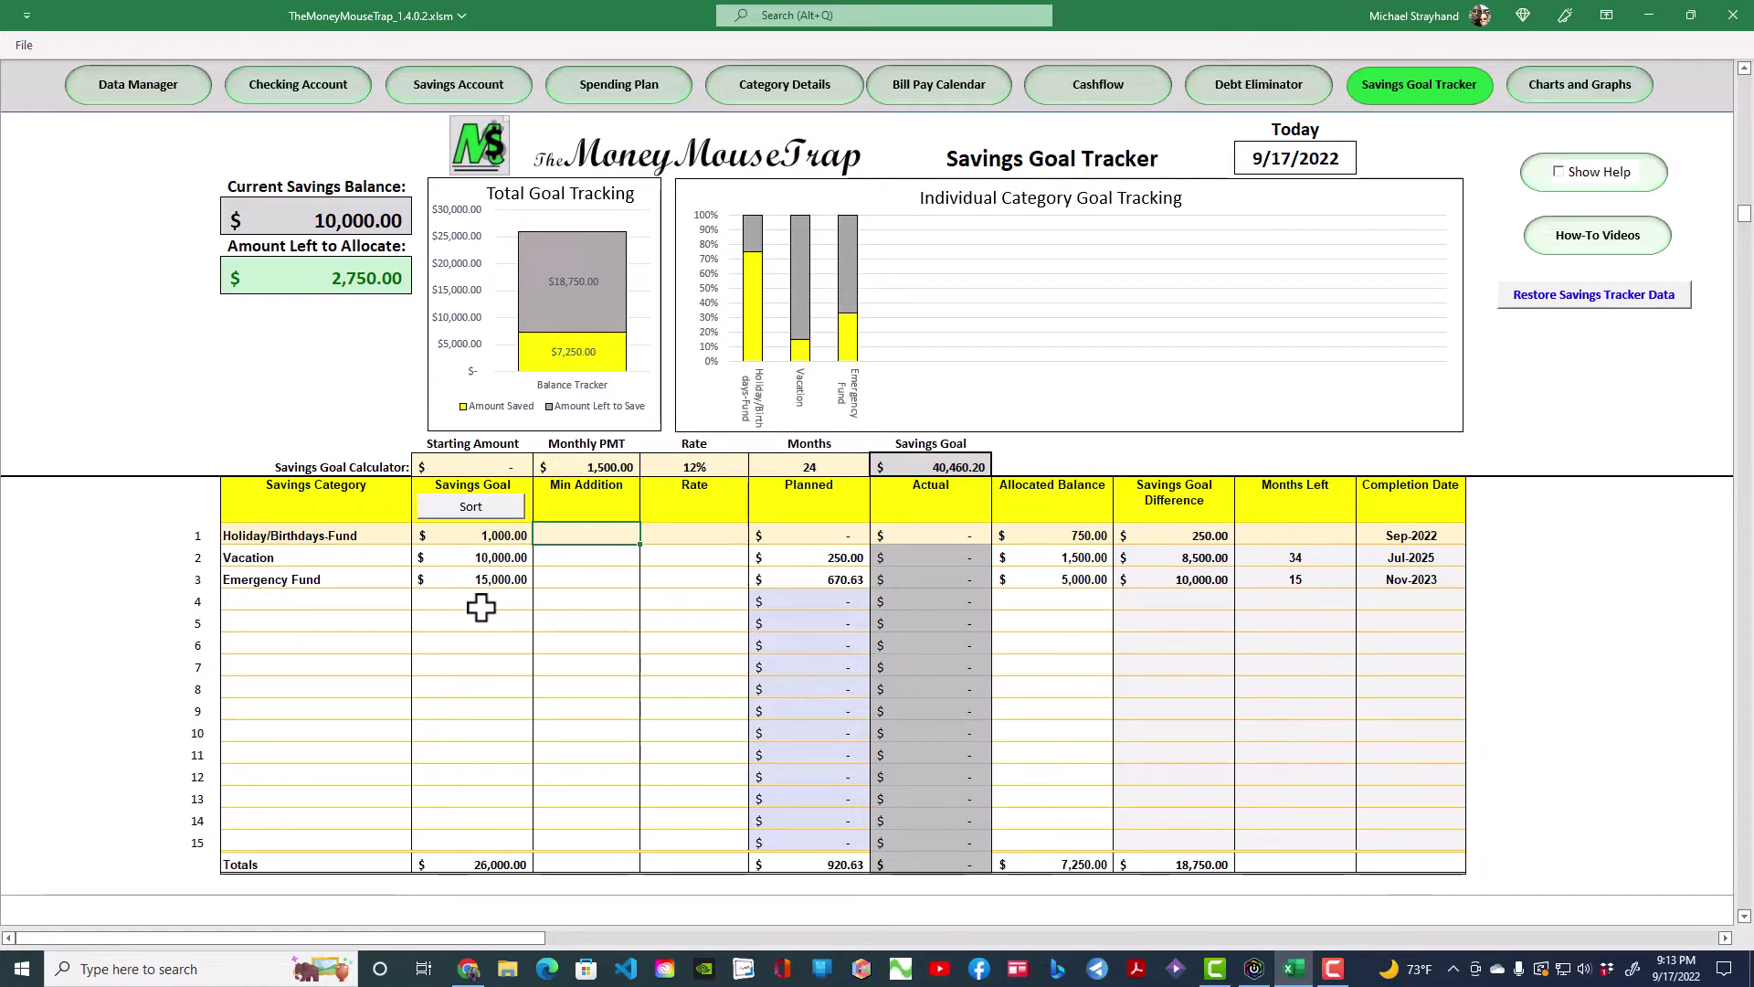
Choose Car as the row 4 Savings Category and give it a 20000 savings goal.
left_click(370, 603)
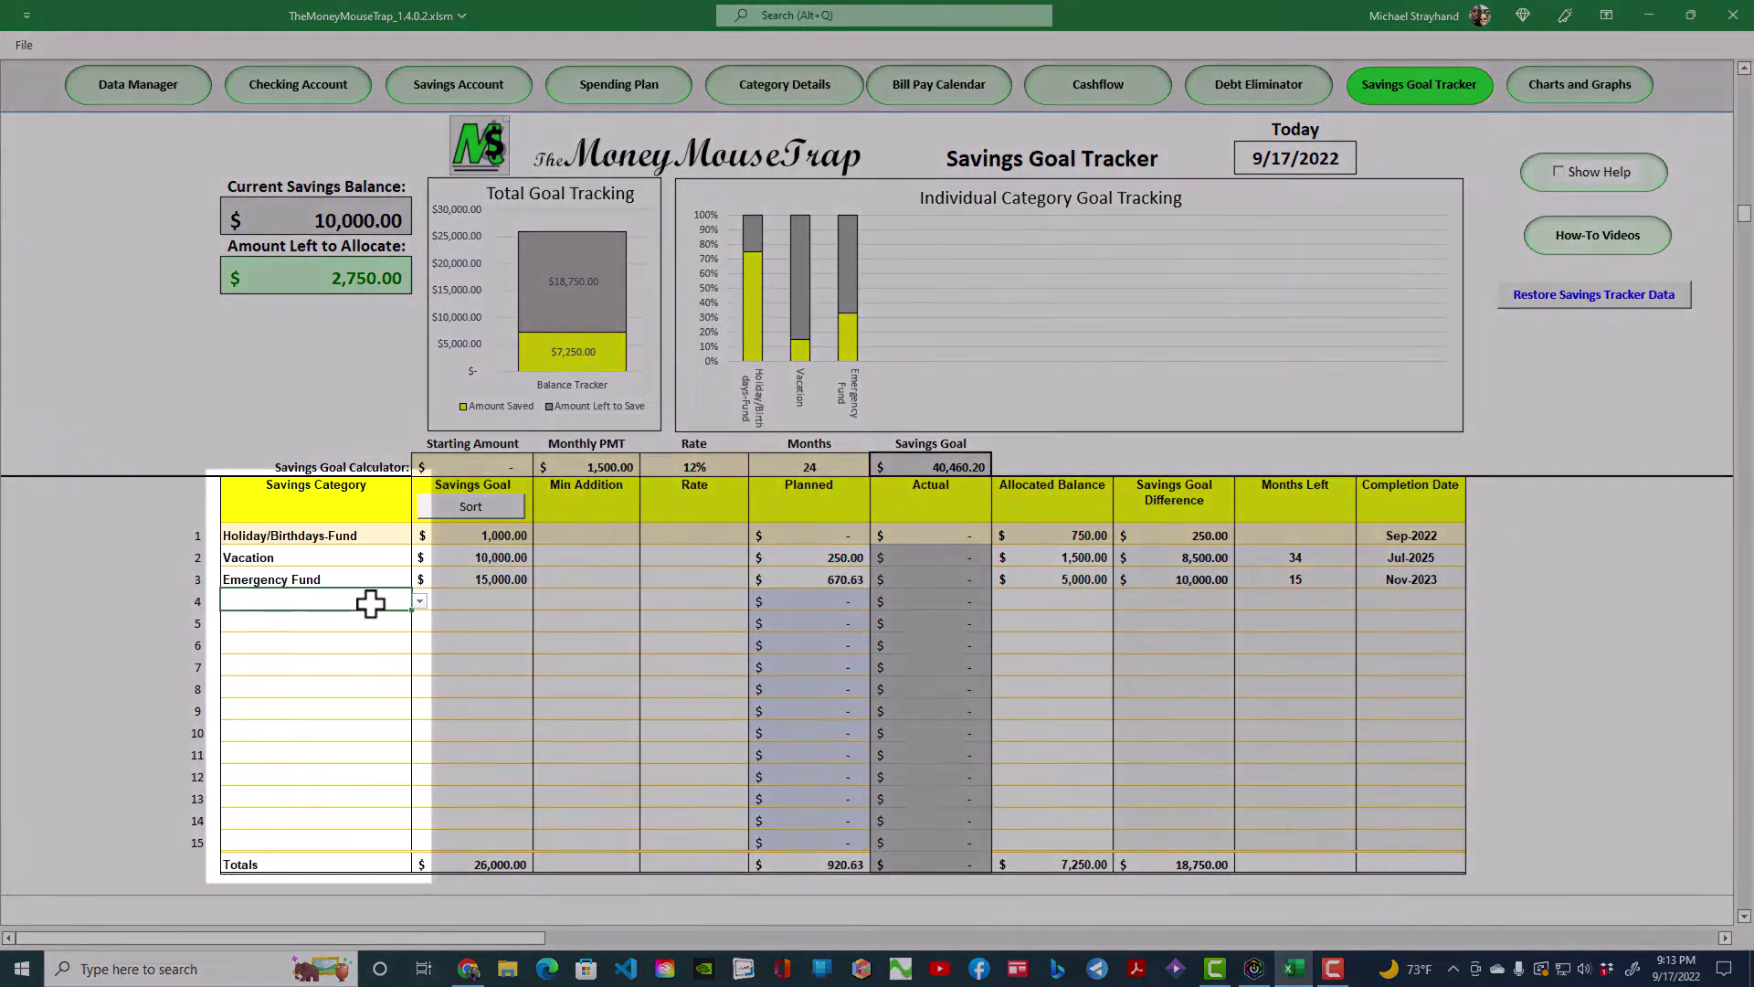
left_click(420, 601)
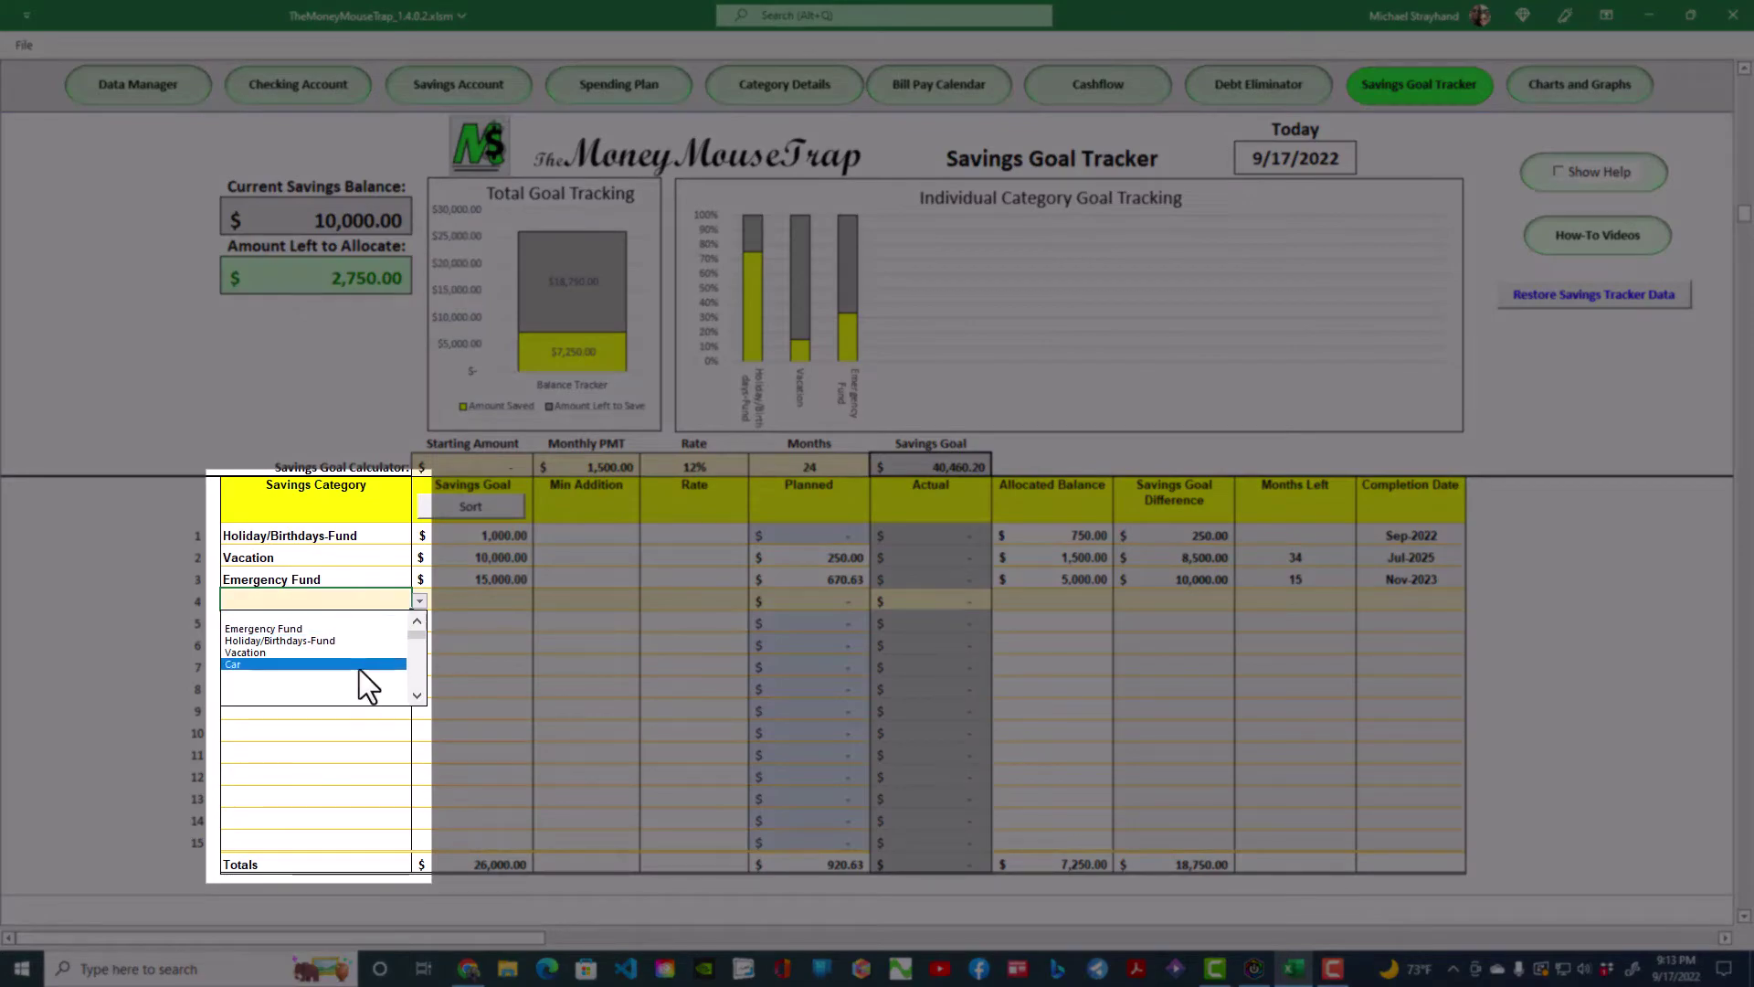
left_click(359, 665)
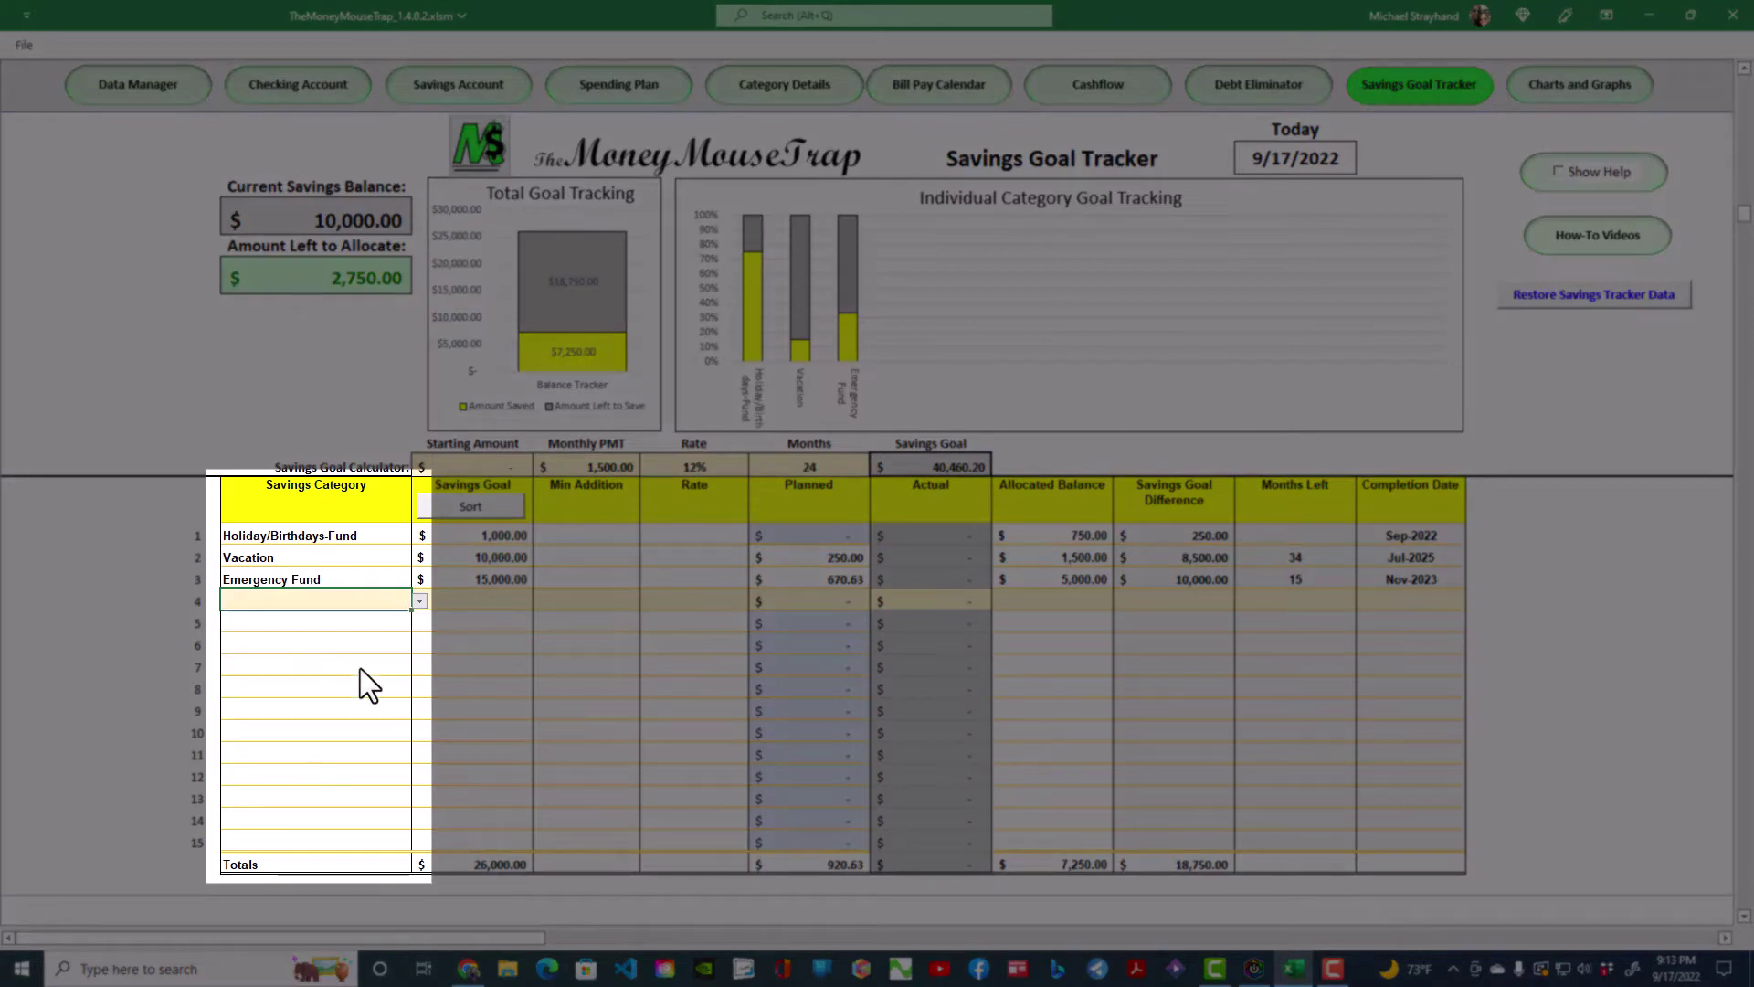
left_click(501, 595)
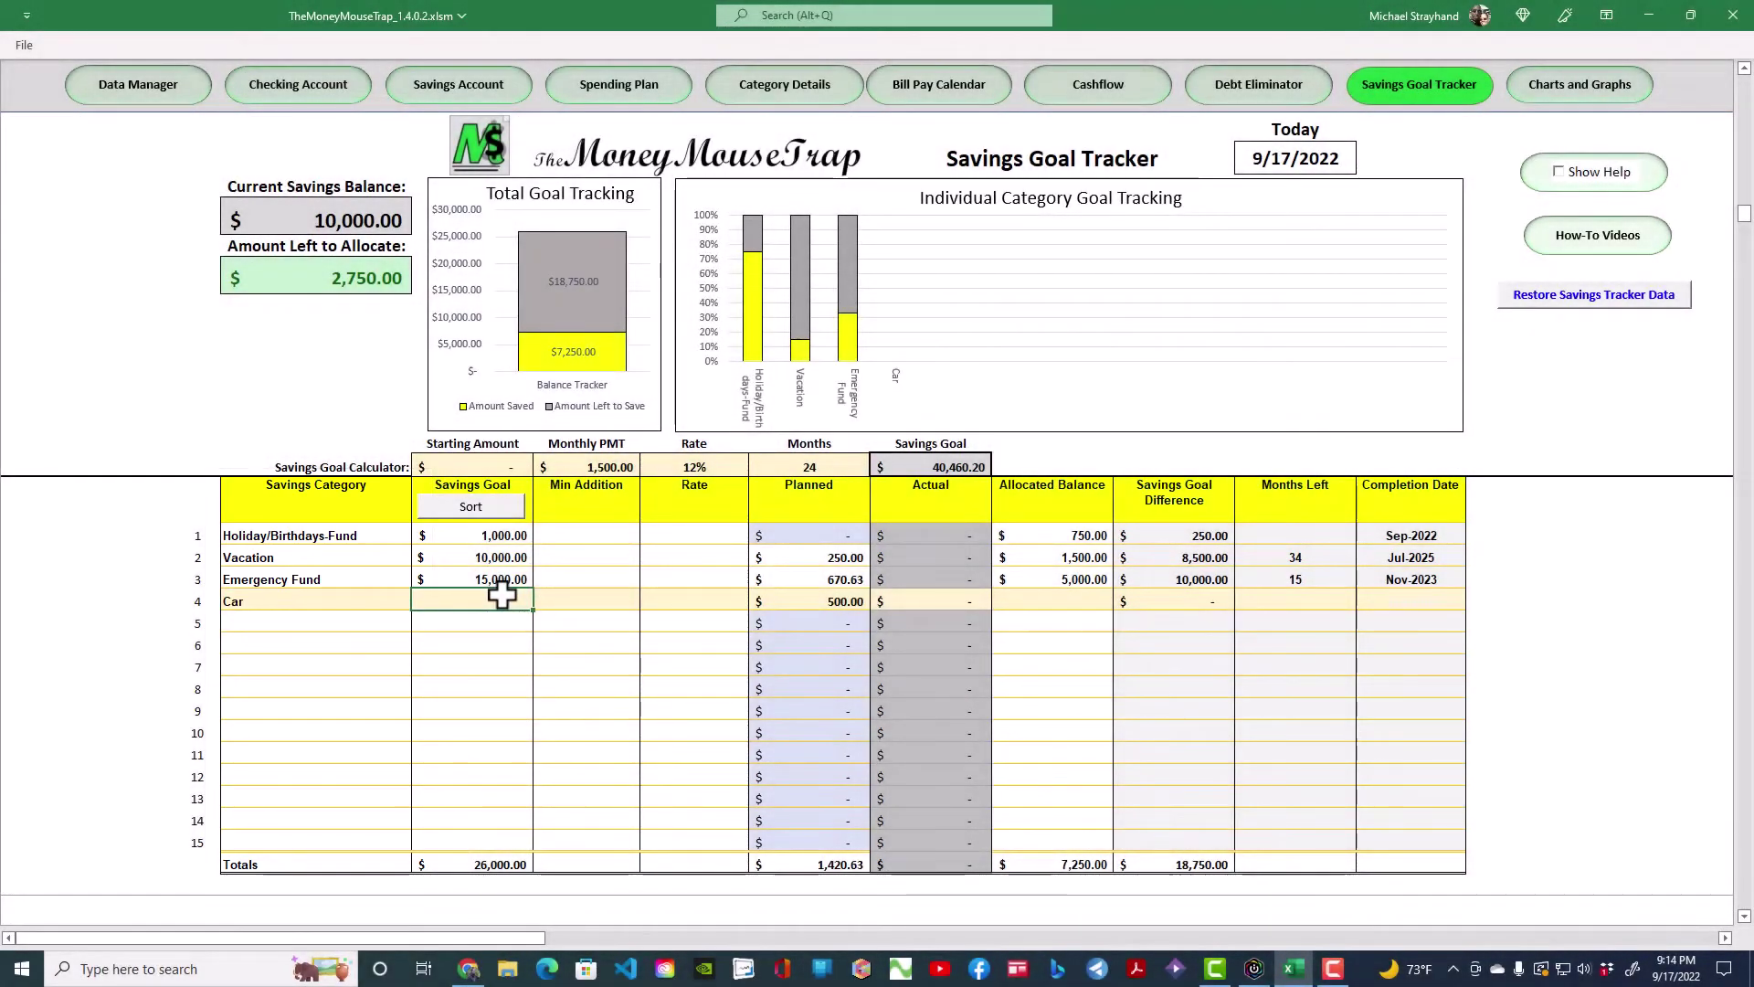
type("200000.00")
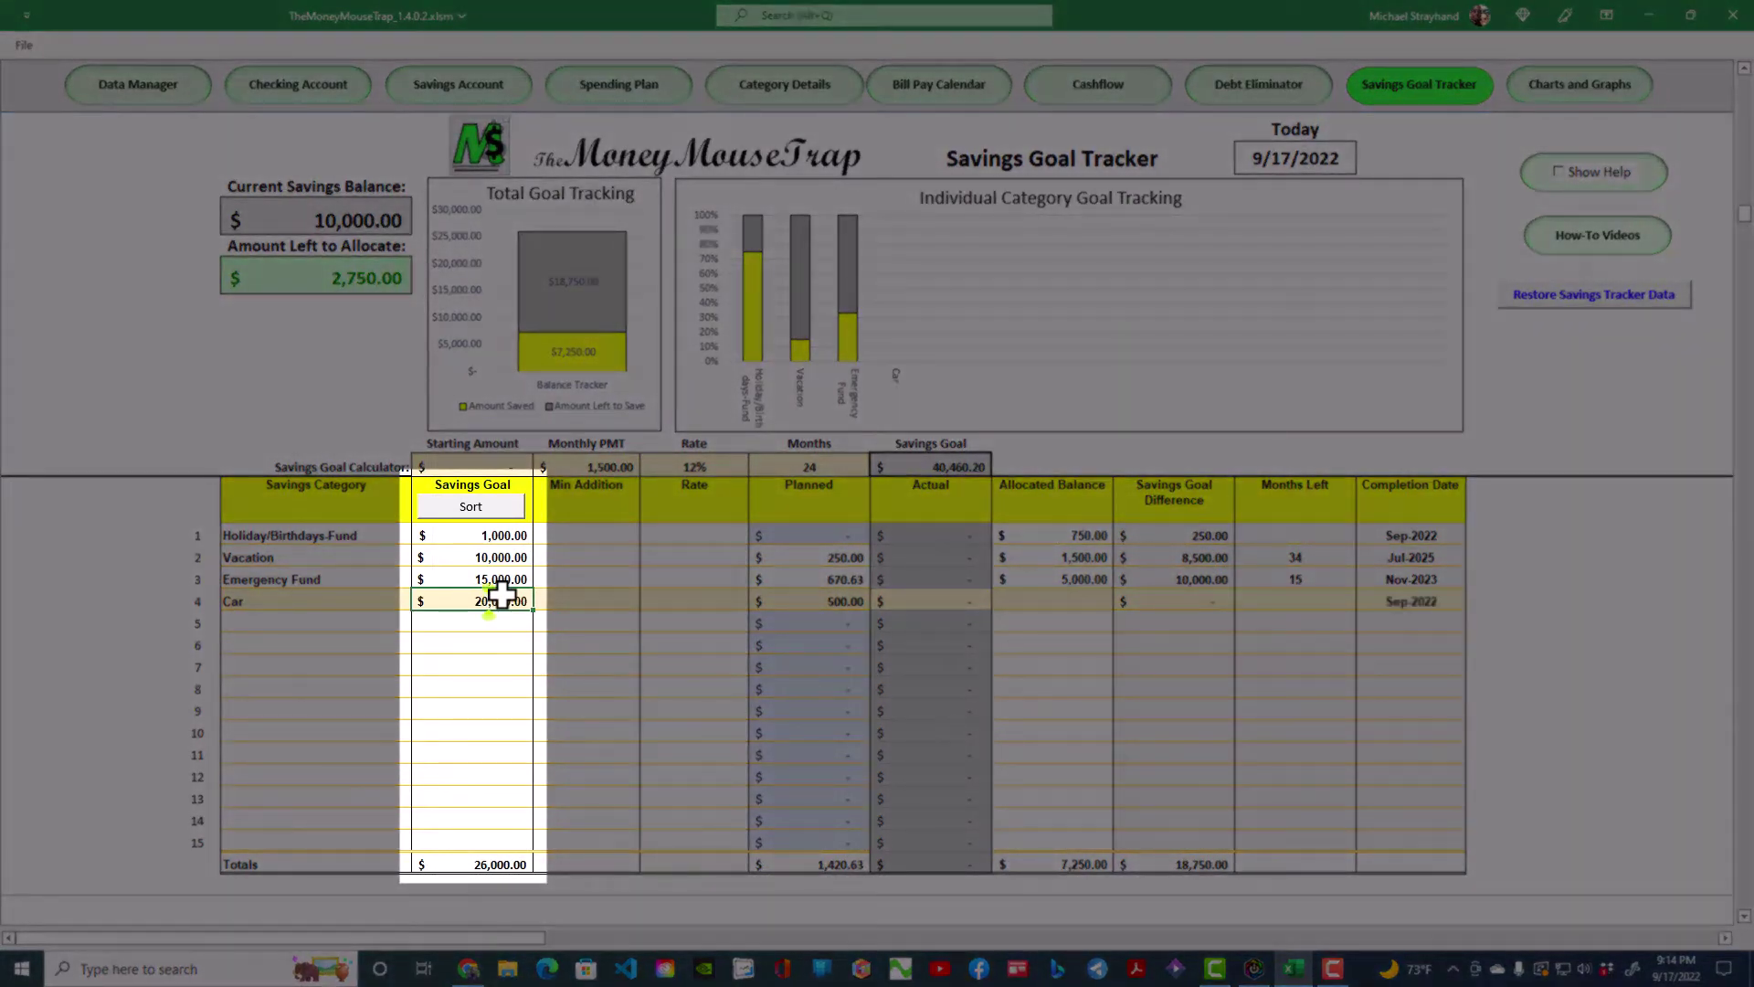
key("Tab")
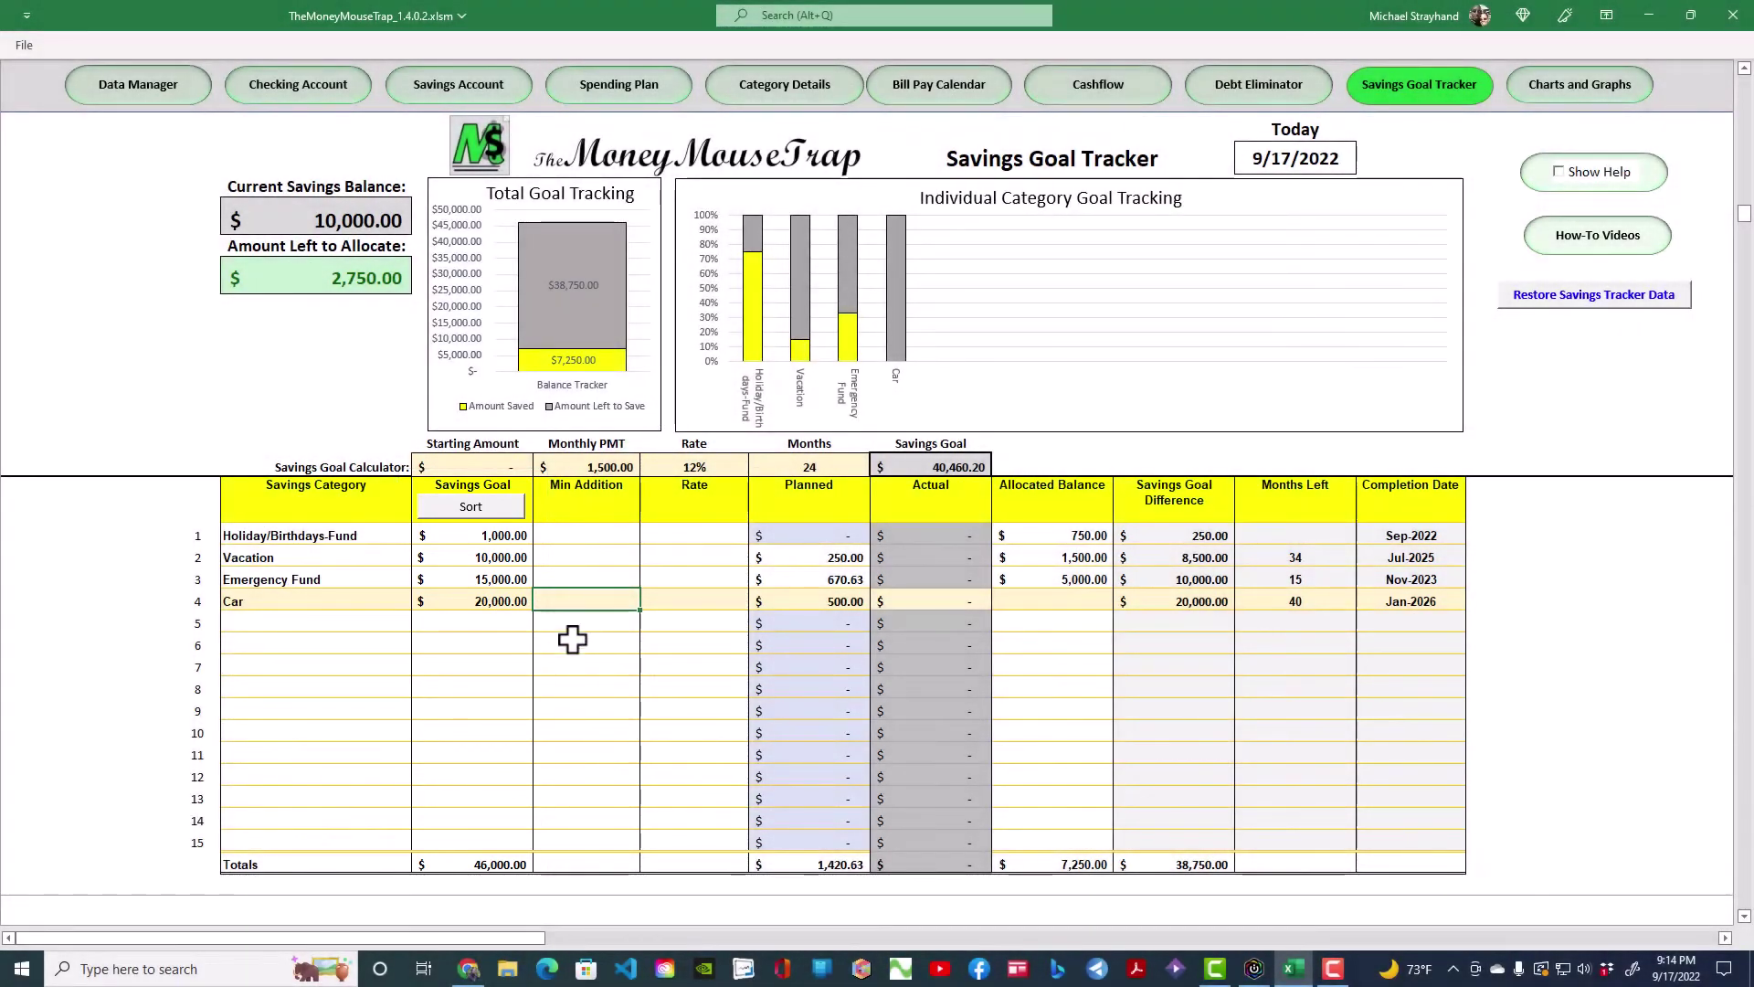
Enter a 200 minimum addition and 1% rate for Car, then start its allocated balance.
type("2")
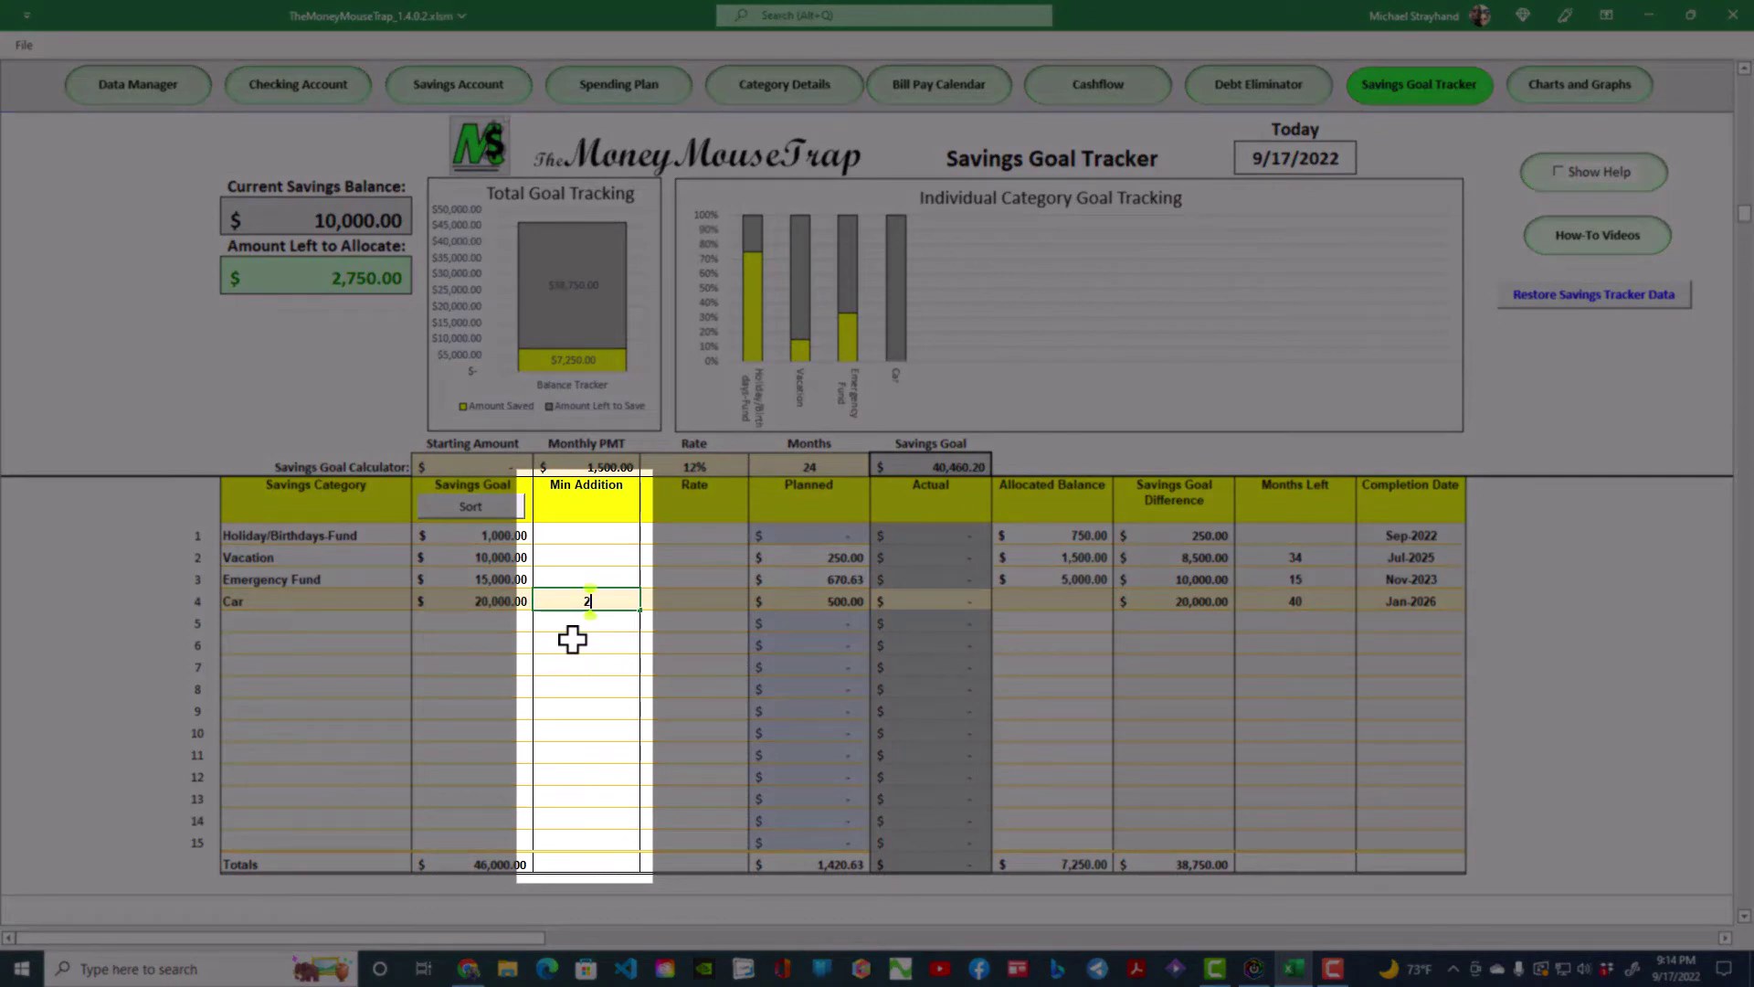
type("00")
key("Return")
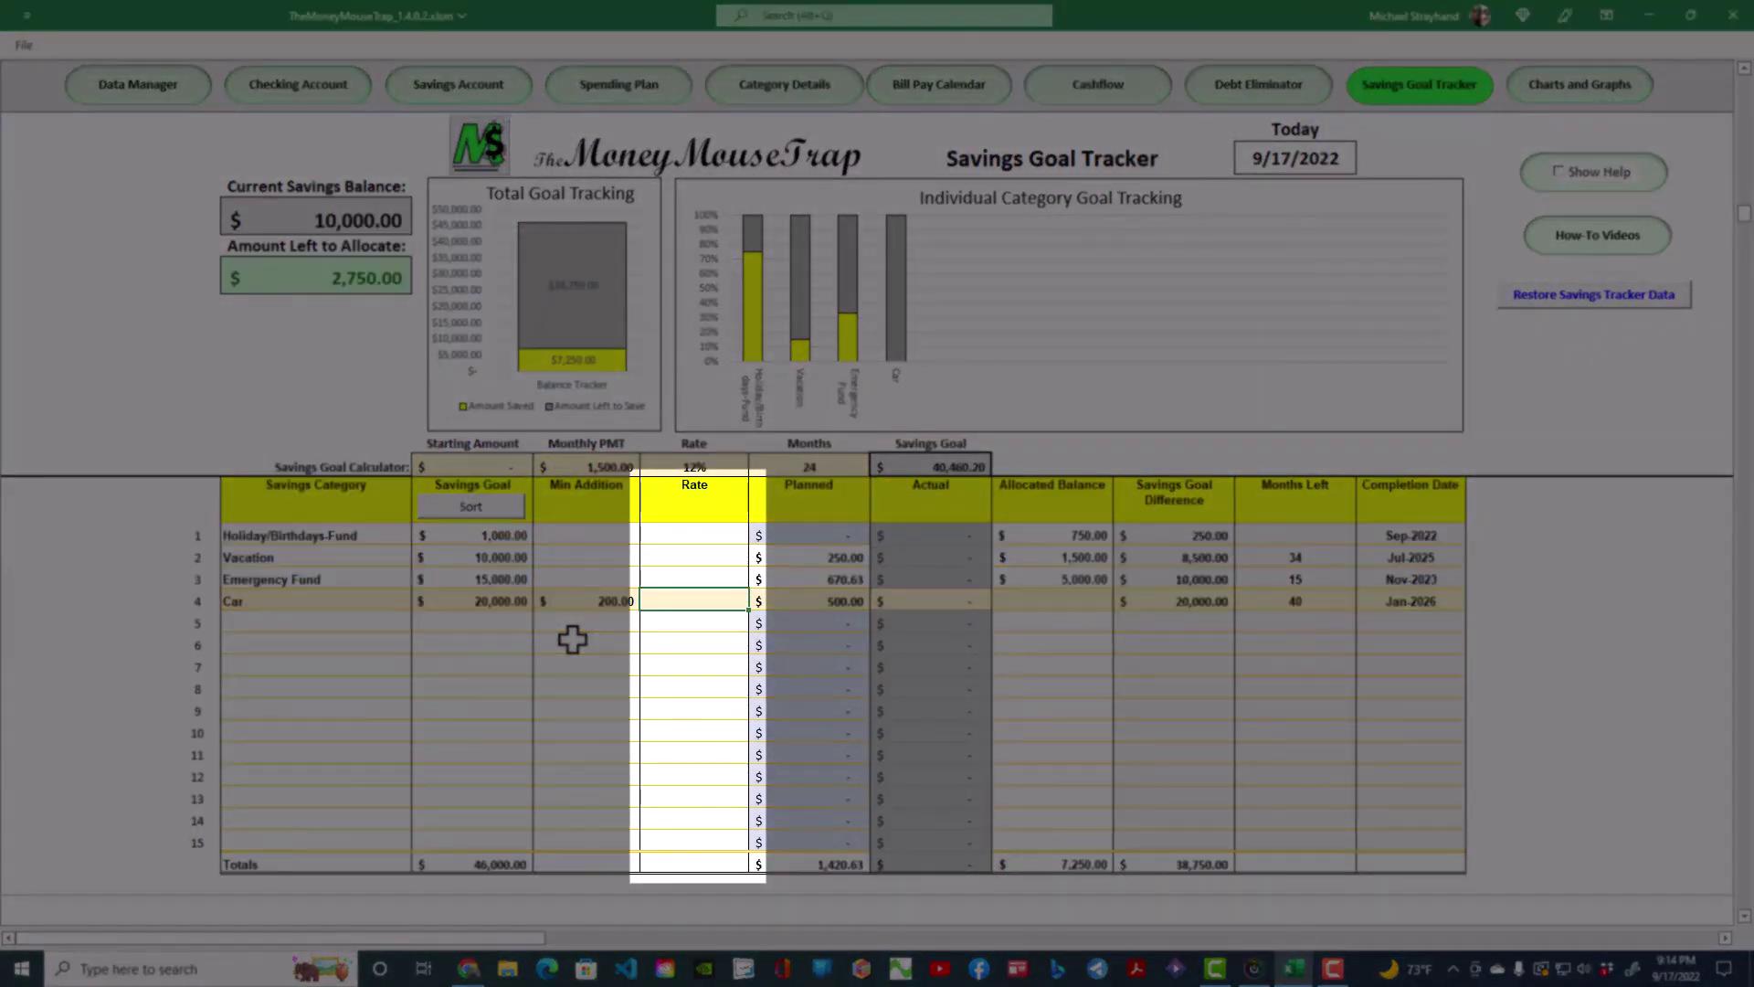
type("1")
key("Tab")
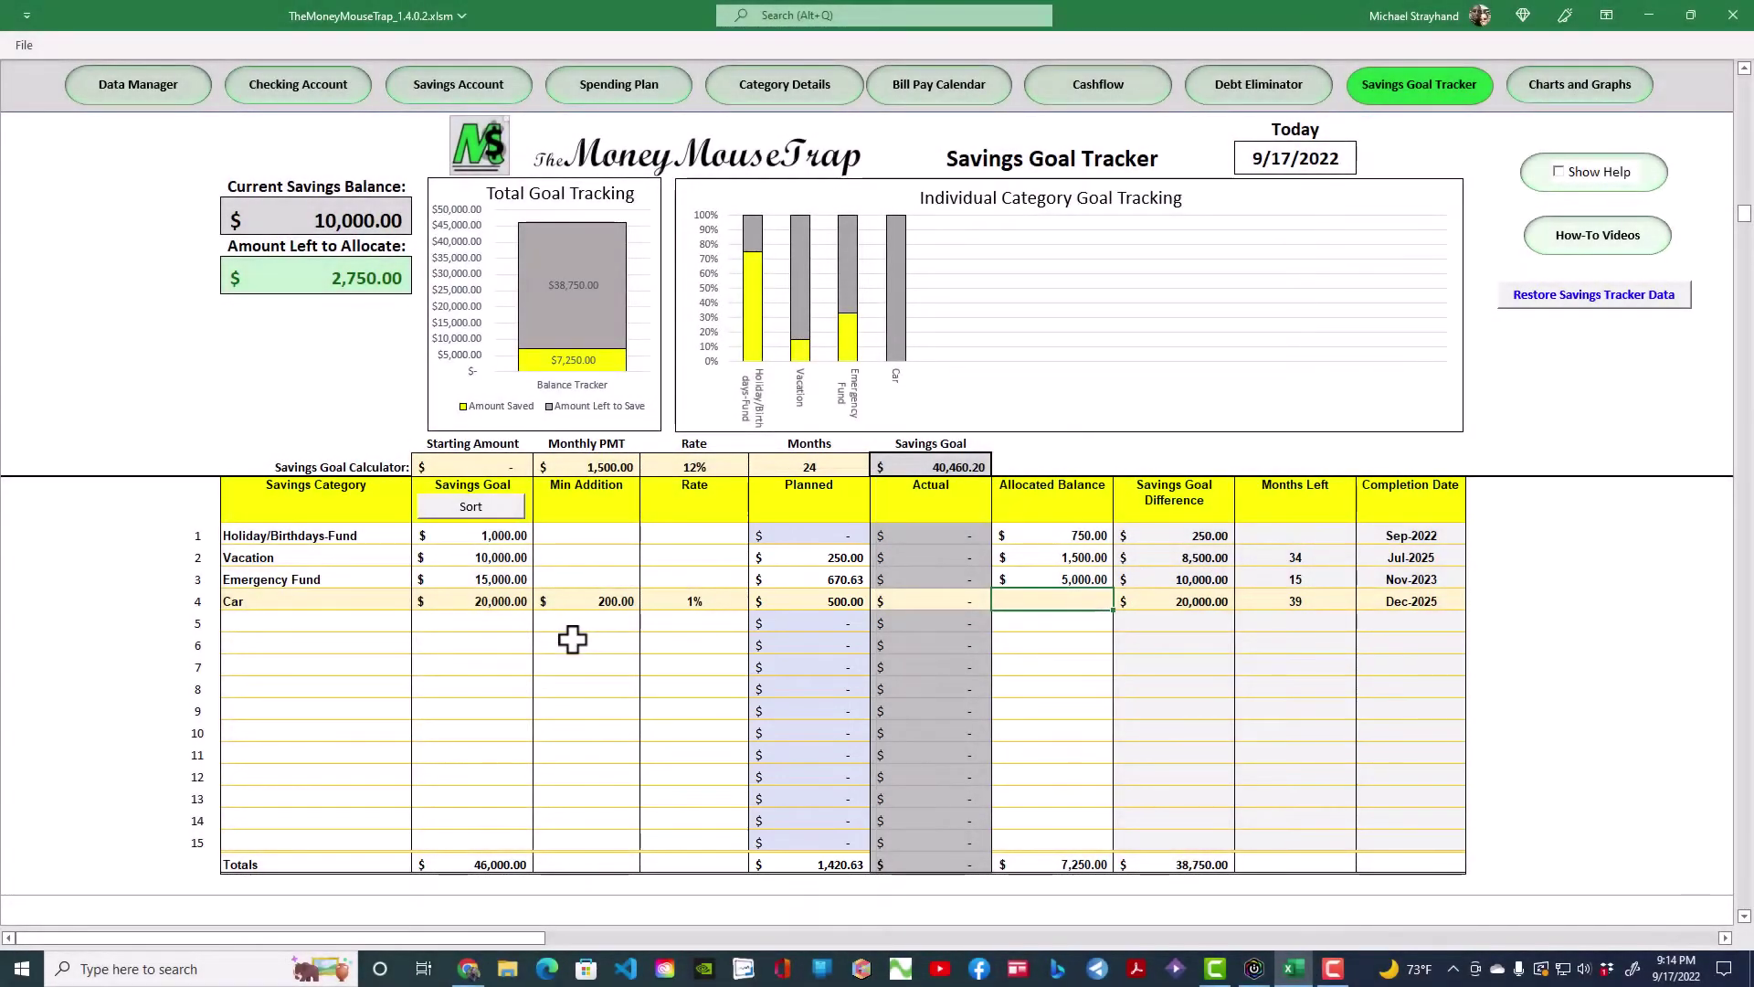
type("275")
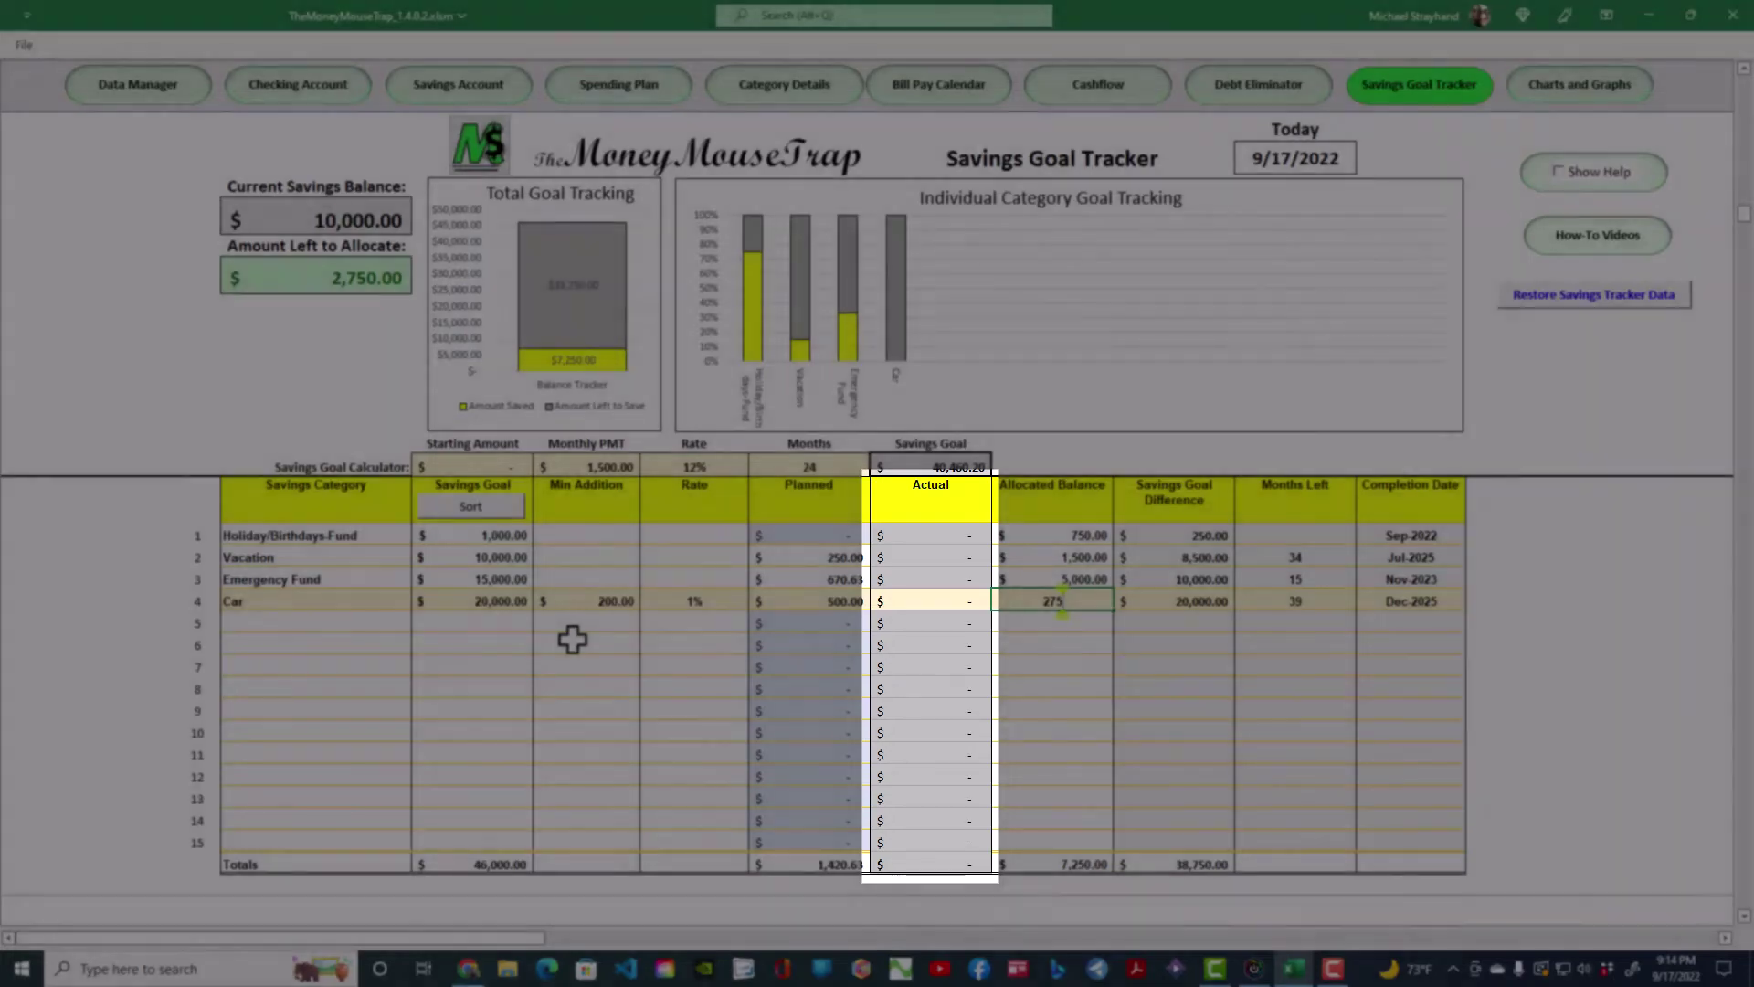
Complete the Car row's allocated balance as 2750, using up all remaining savings.
type("0")
key("Return")
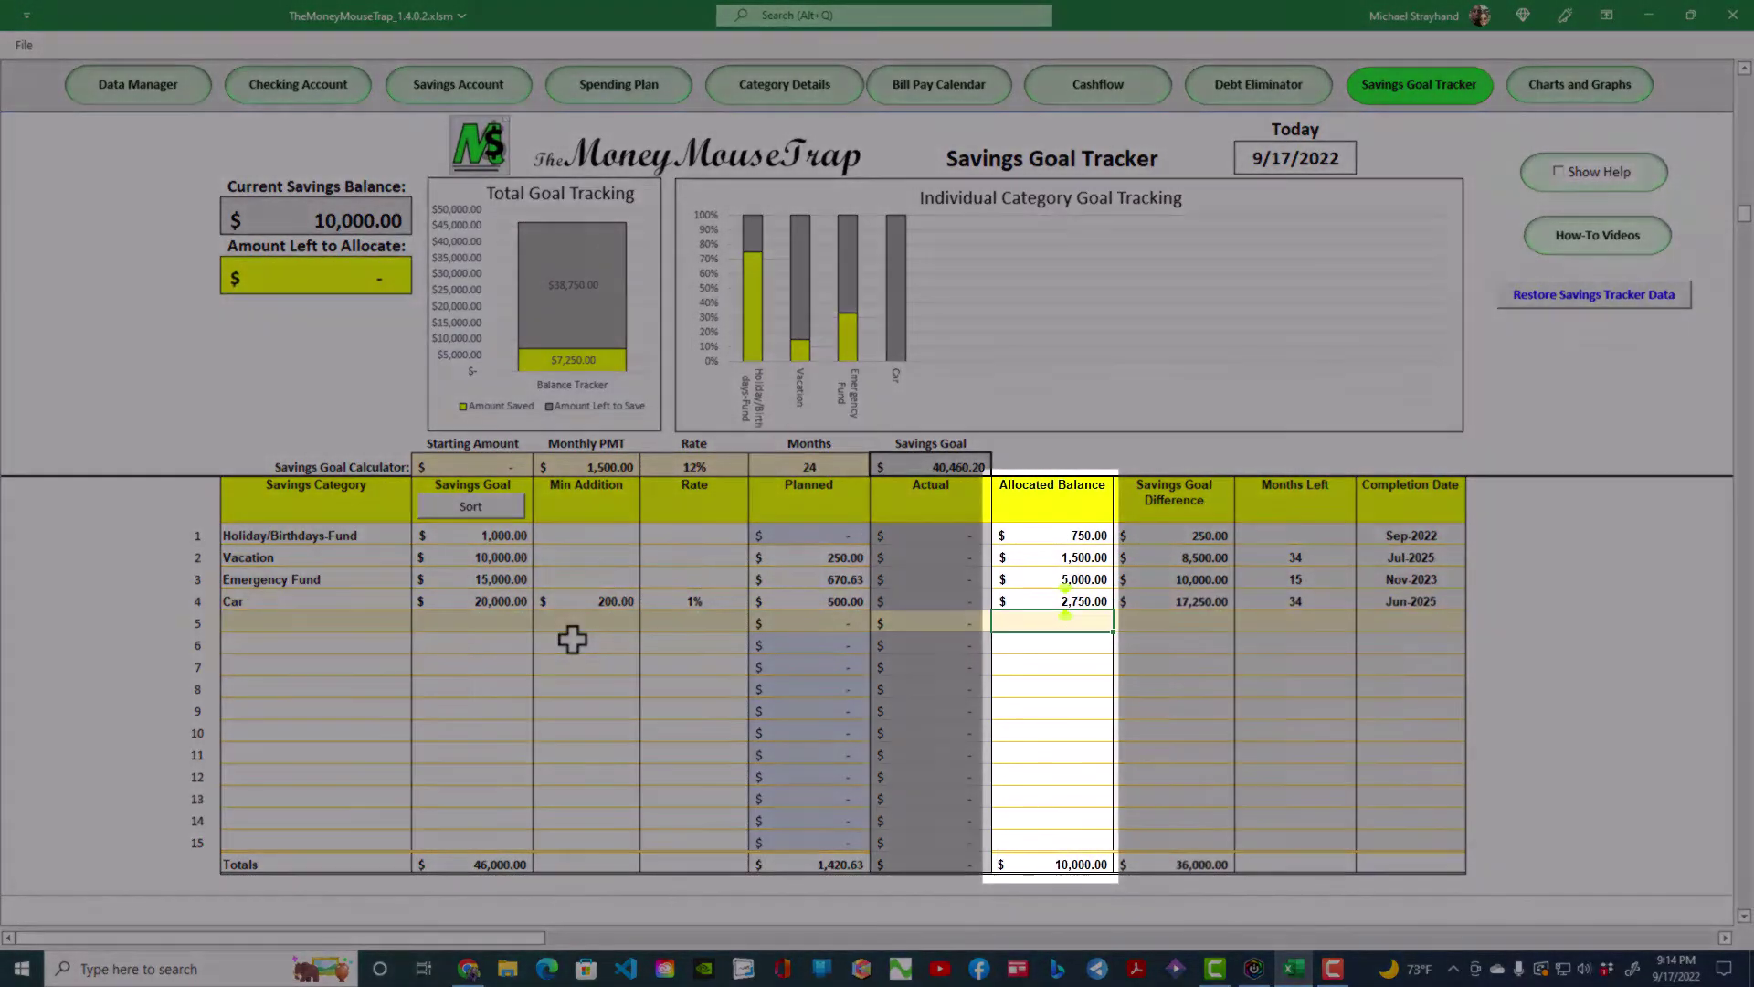